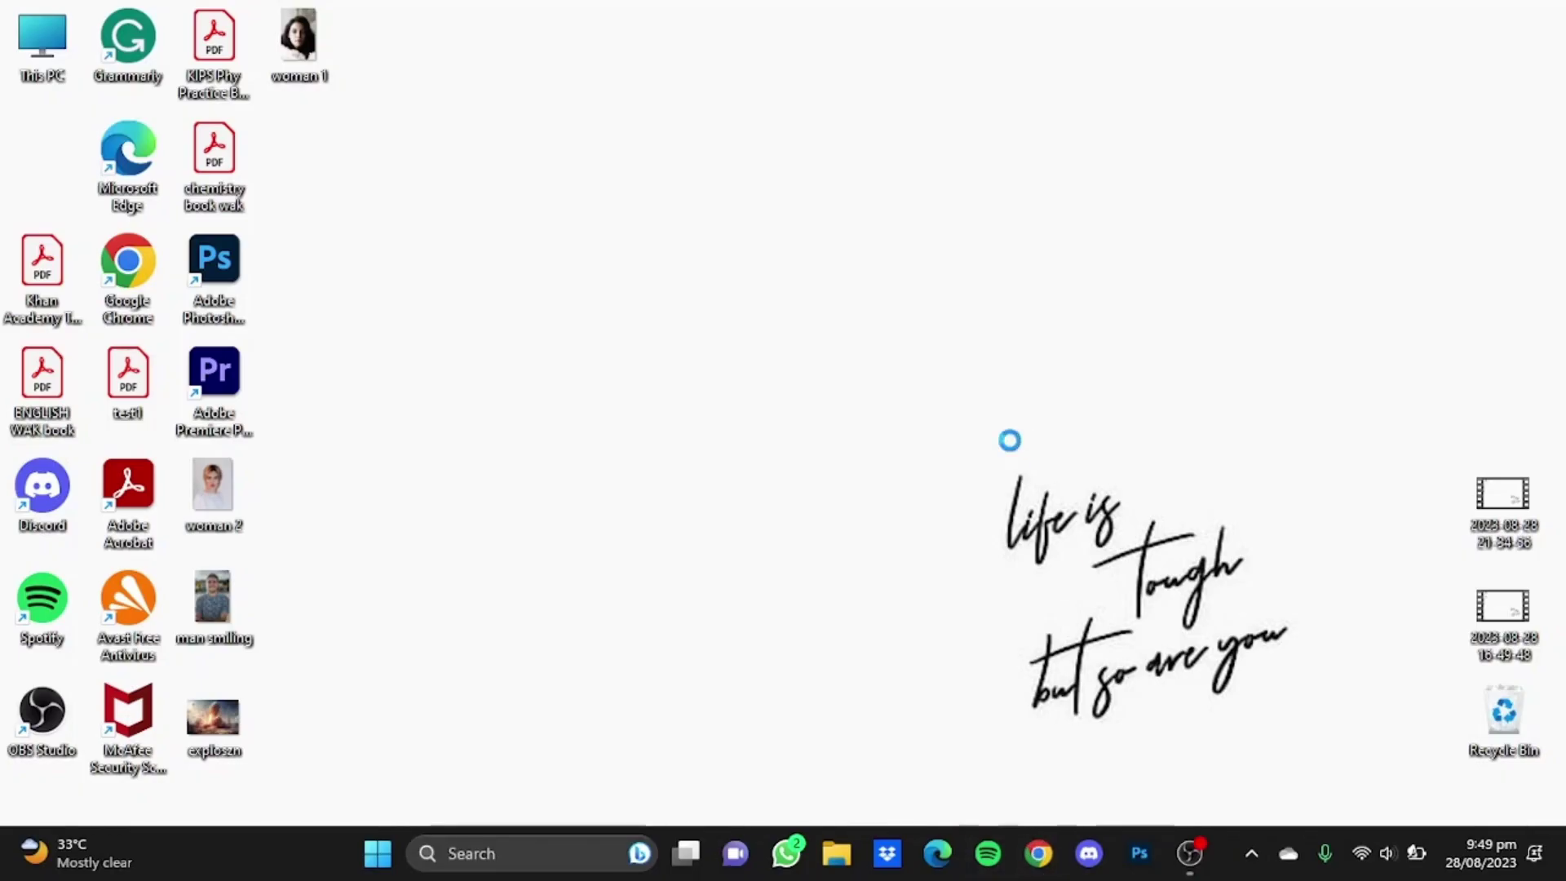
Go to elevenlabs.io/speech-synthesis in Chrome via the address-bar suggestion
{"action": "type", "text": "ele"}
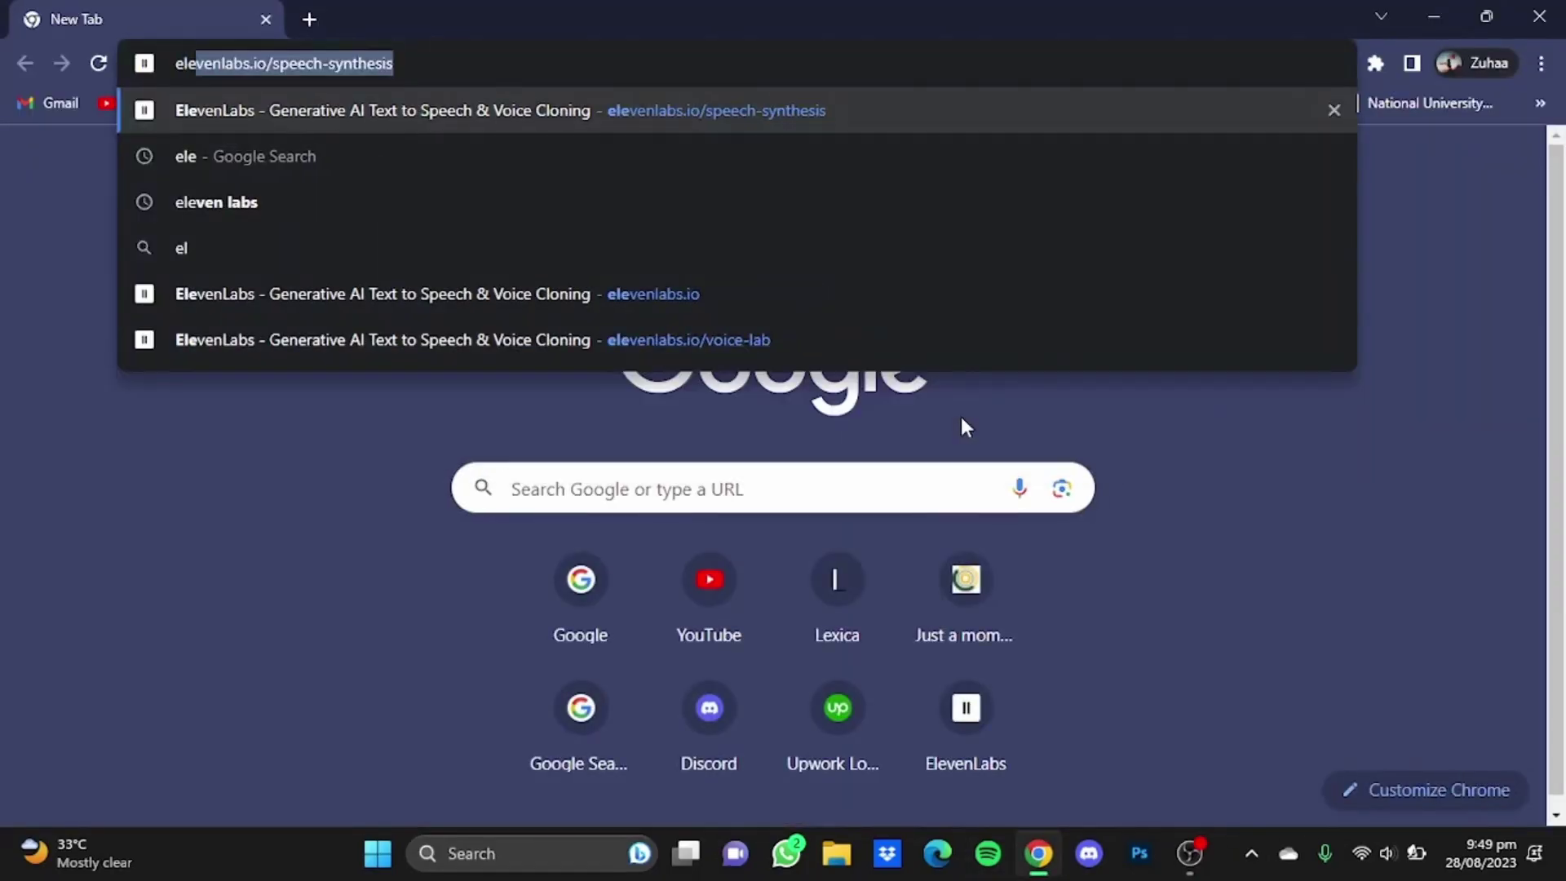
{"action": "key", "text": "Return"}
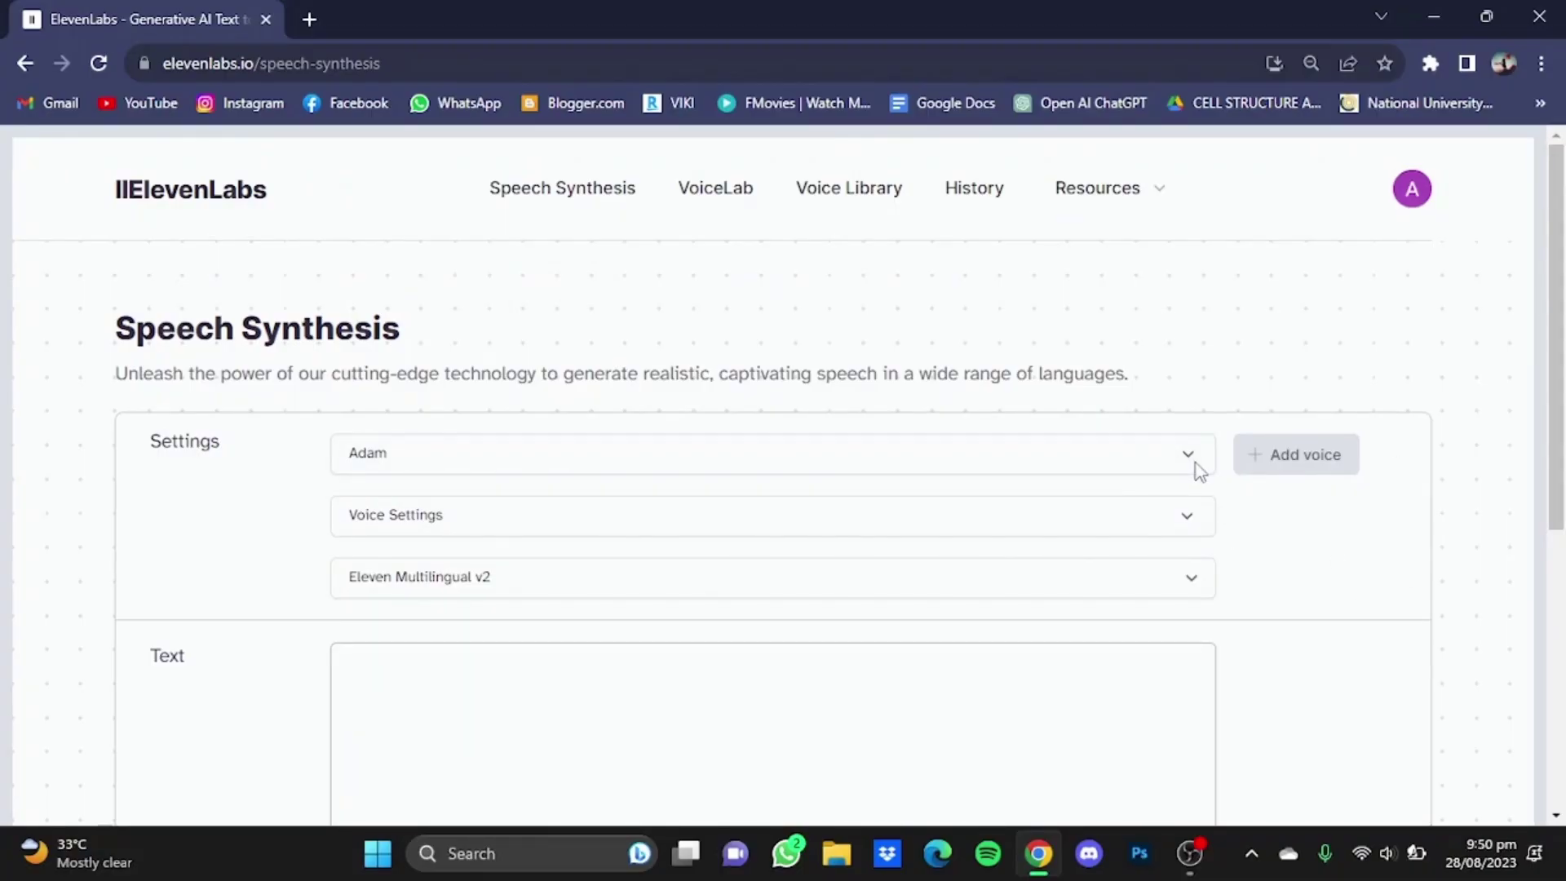
Keep Adam as the voice and expand the Voice Settings sliders
{"action": "left_click", "coordinate": [1198, 467]}
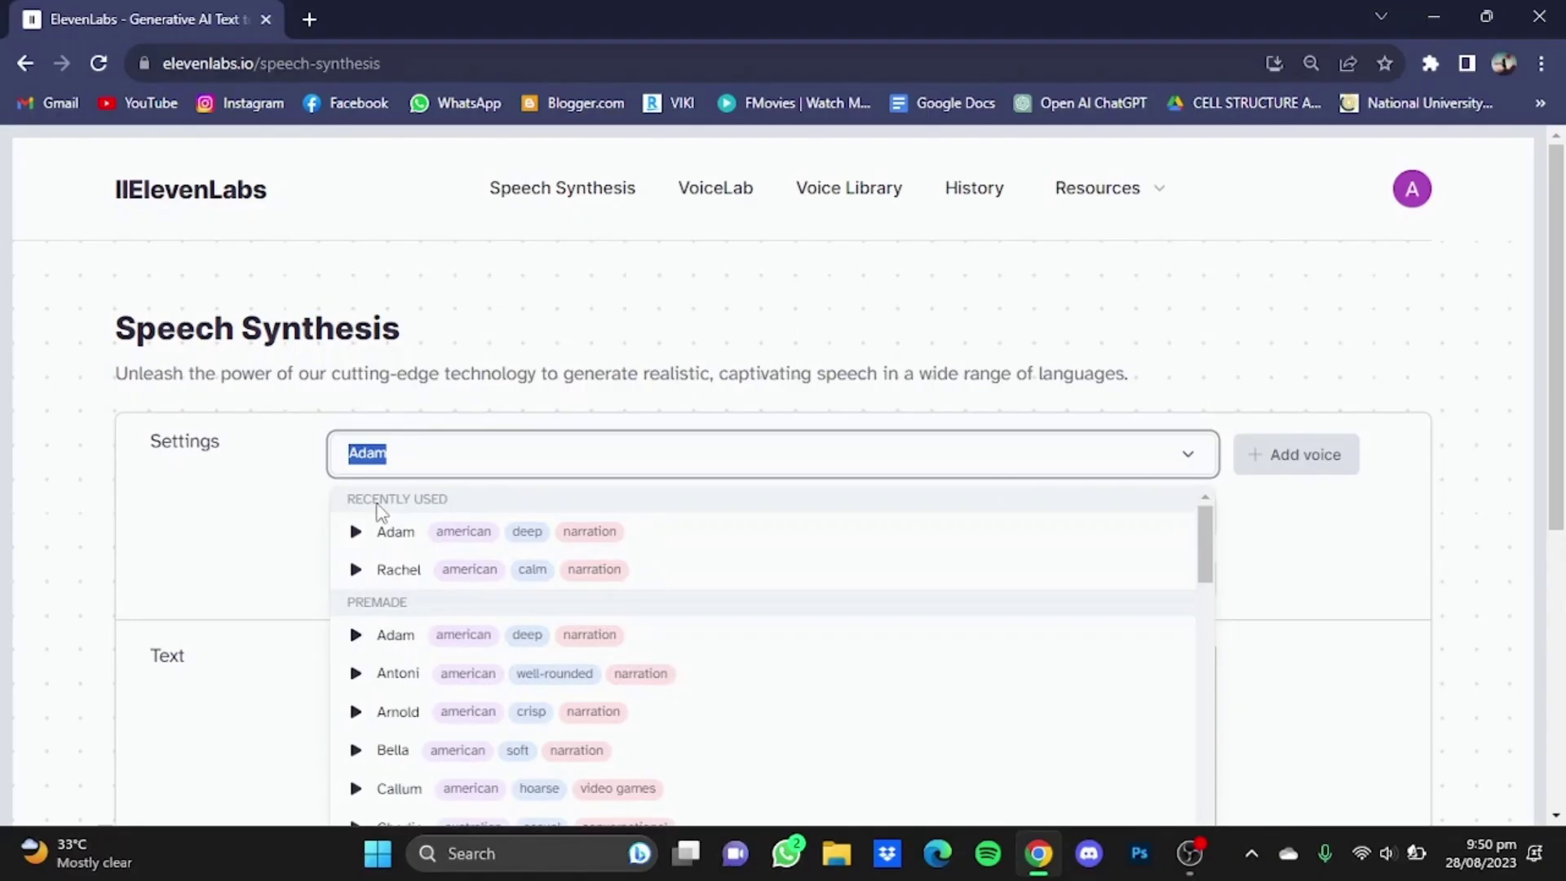
{"action": "left_click", "coordinate": [396, 534]}
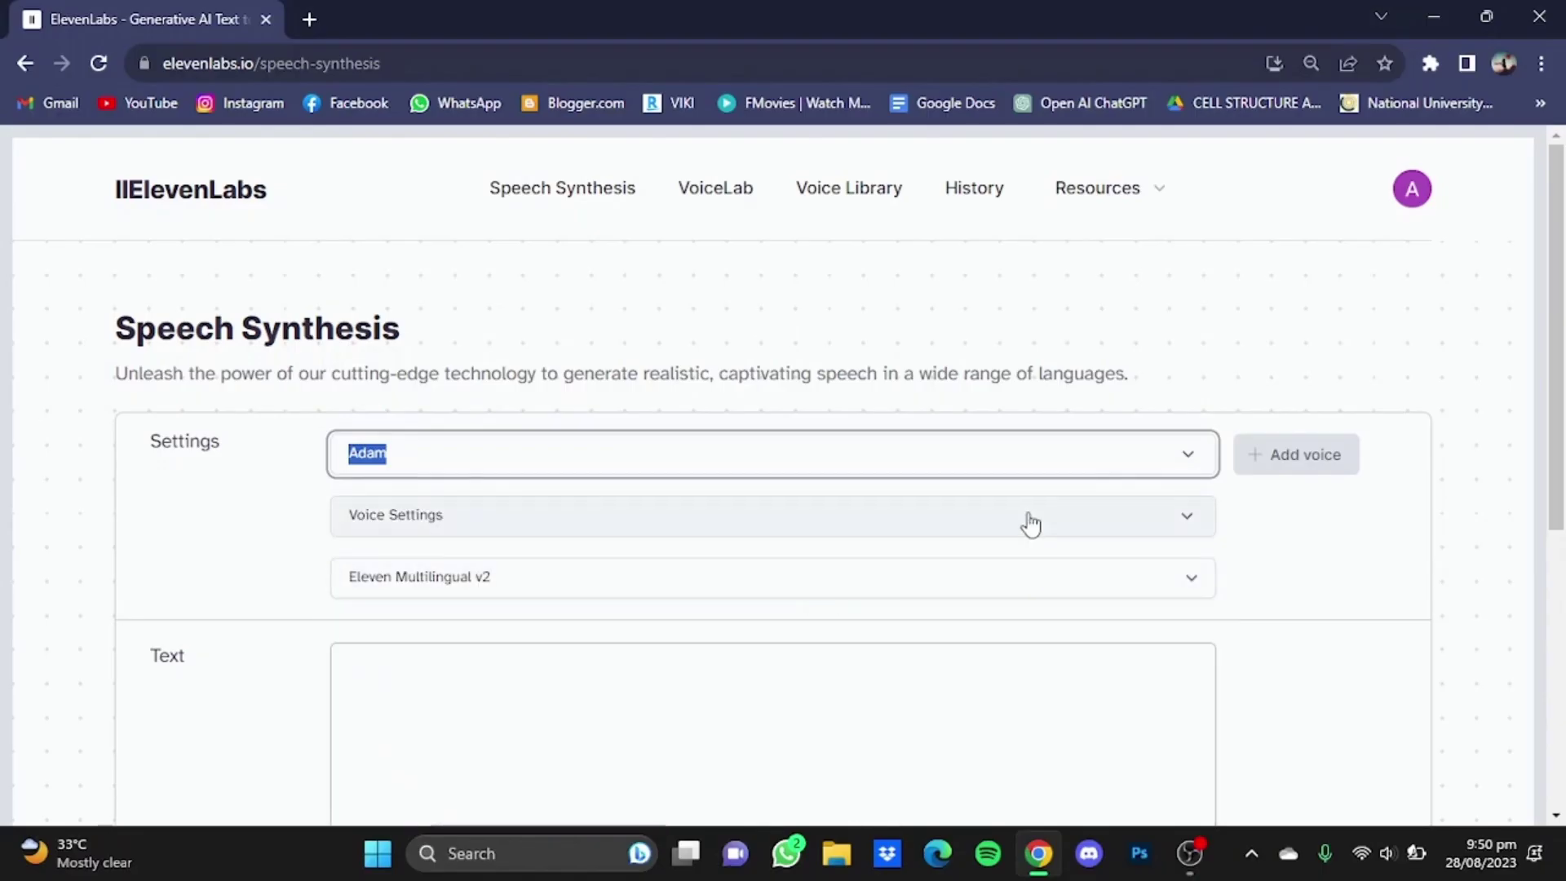
{"action": "left_click", "coordinate": [1186, 526]}
Lower Stability to about 36% and raise Clarity + Similarity Enhancement from 31% to 38%
{"action": "scroll", "coordinate": [1487, 418], "scroll_direction": "down", "scroll_amount": 1}
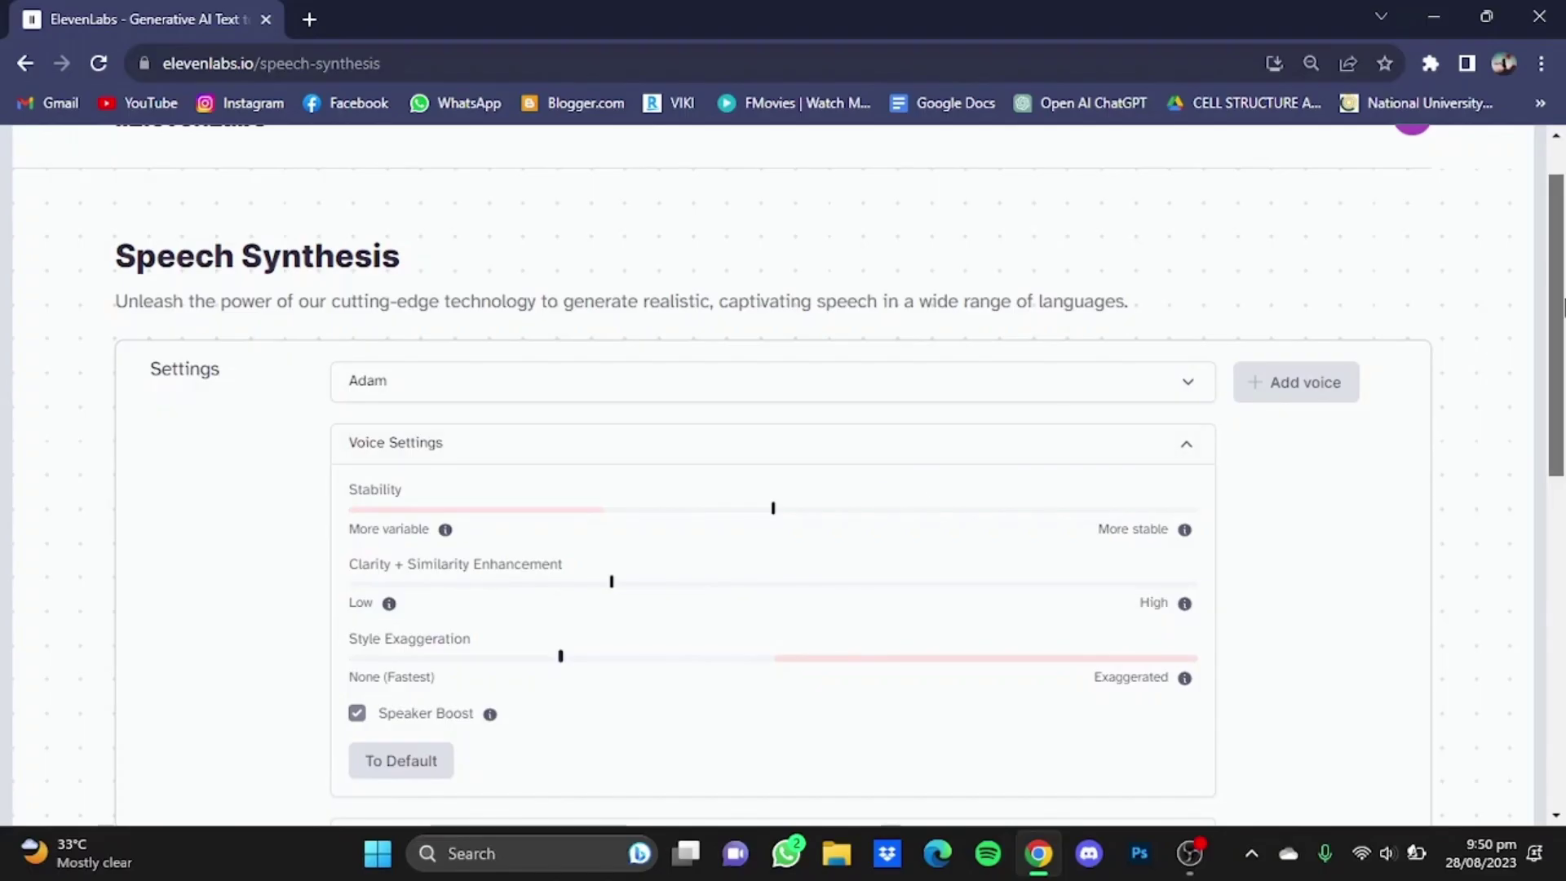
{"action": "scroll", "coordinate": [1561, 306], "scroll_direction": "down", "scroll_amount": 1}
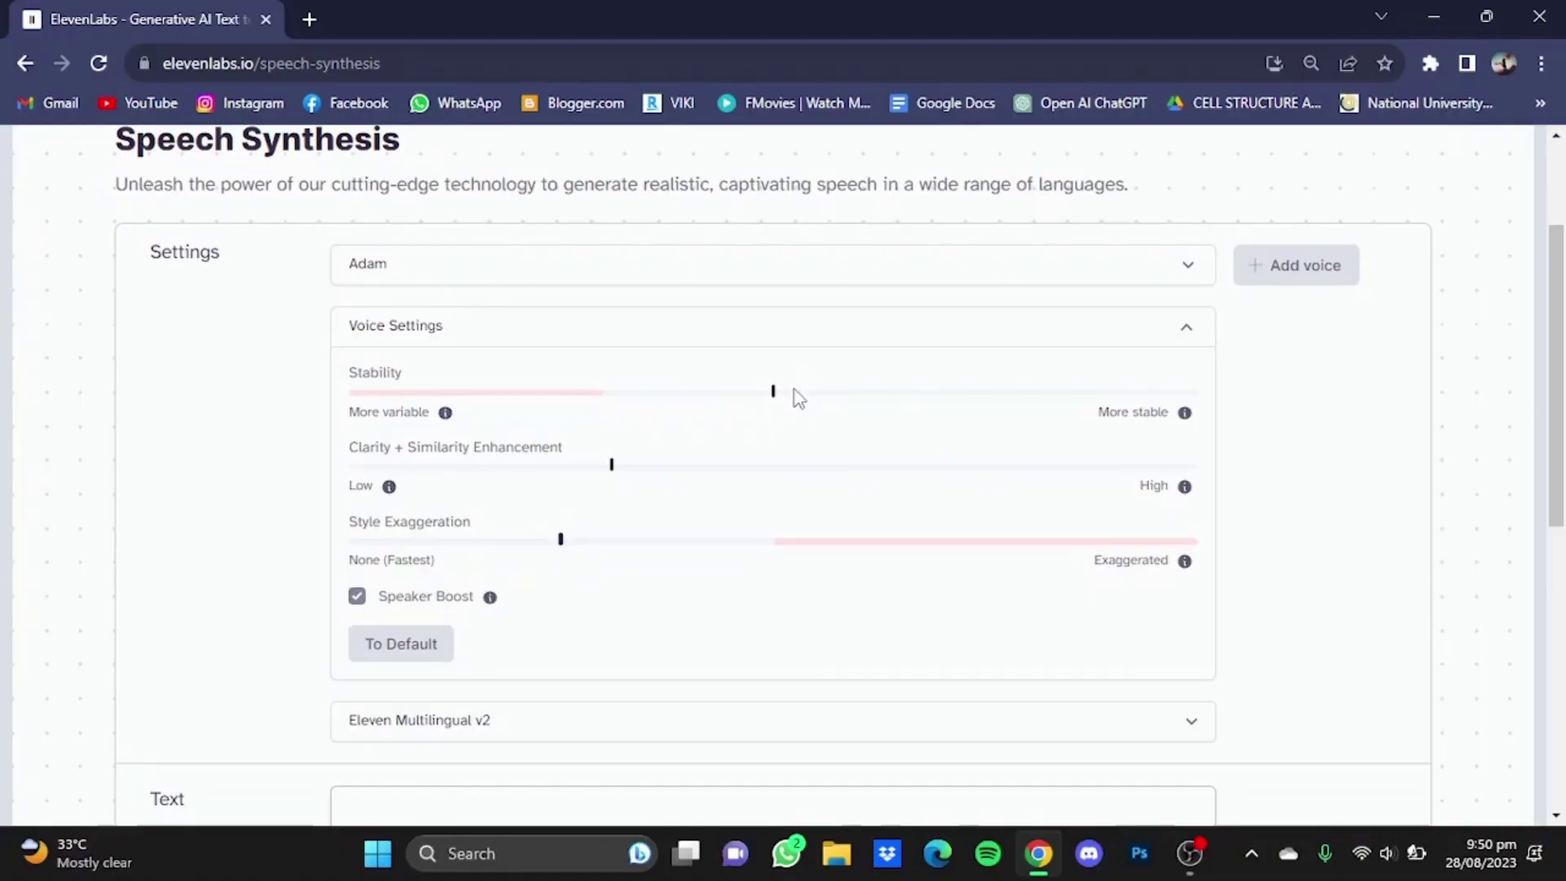
{"action": "left_click_drag", "start_coordinate": [774, 391], "coordinate": [657, 391]}
{"action": "left_click_drag", "start_coordinate": [1561, 471], "coordinate": [1563, 482]}
{"action": "mouse_move", "coordinate": [613, 456]}
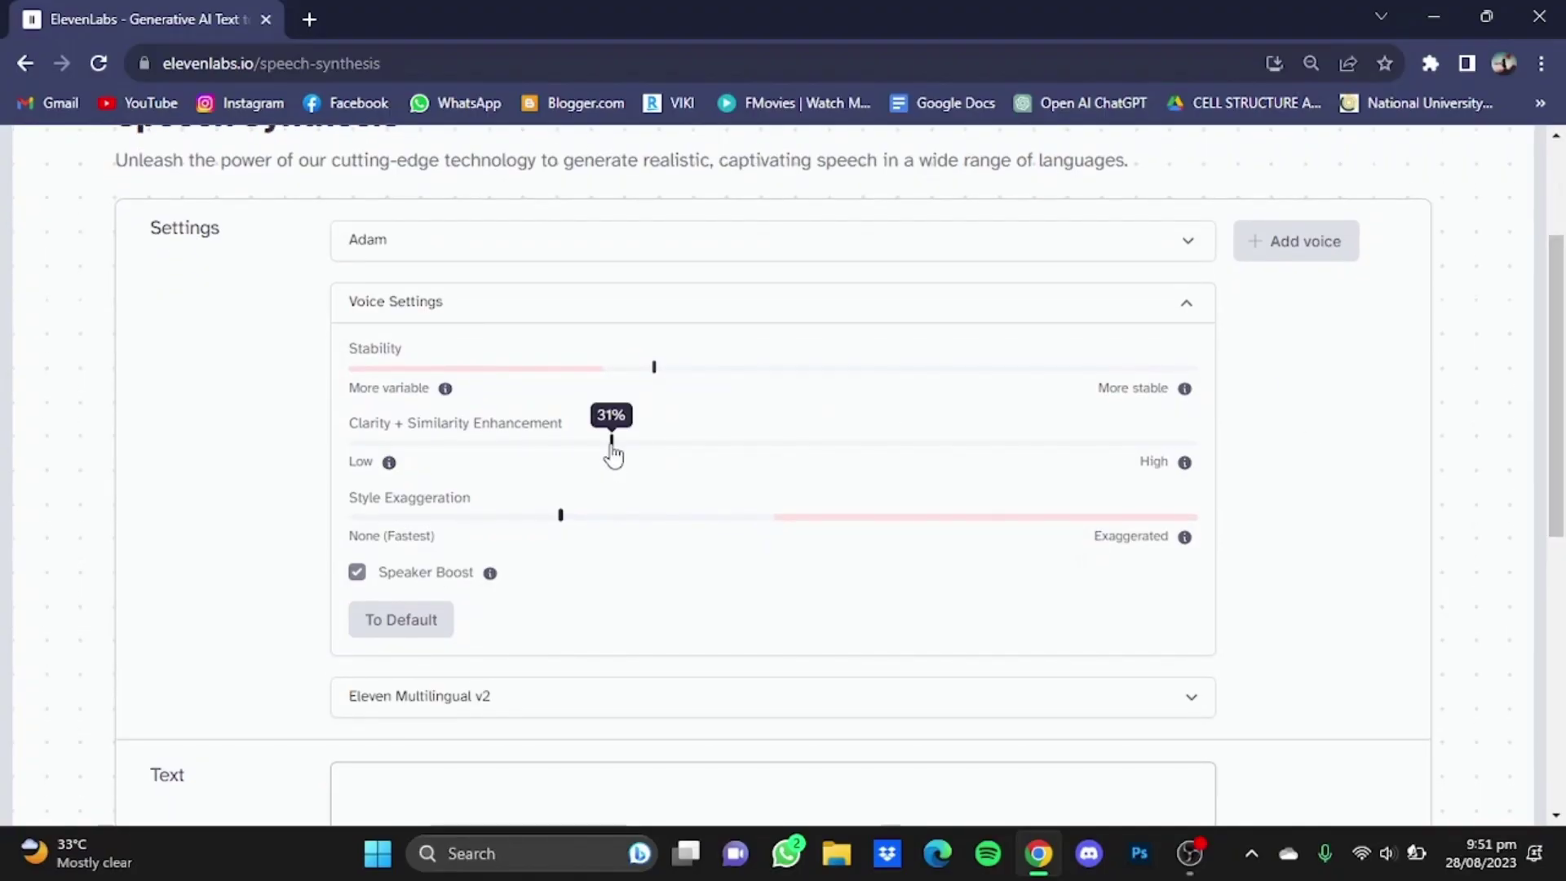
{"action": "left_click_drag", "start_coordinate": [613, 457], "coordinate": [674, 453]}
{"action": "left_click_drag", "start_coordinate": [1563, 411], "coordinate": [1563, 588]}
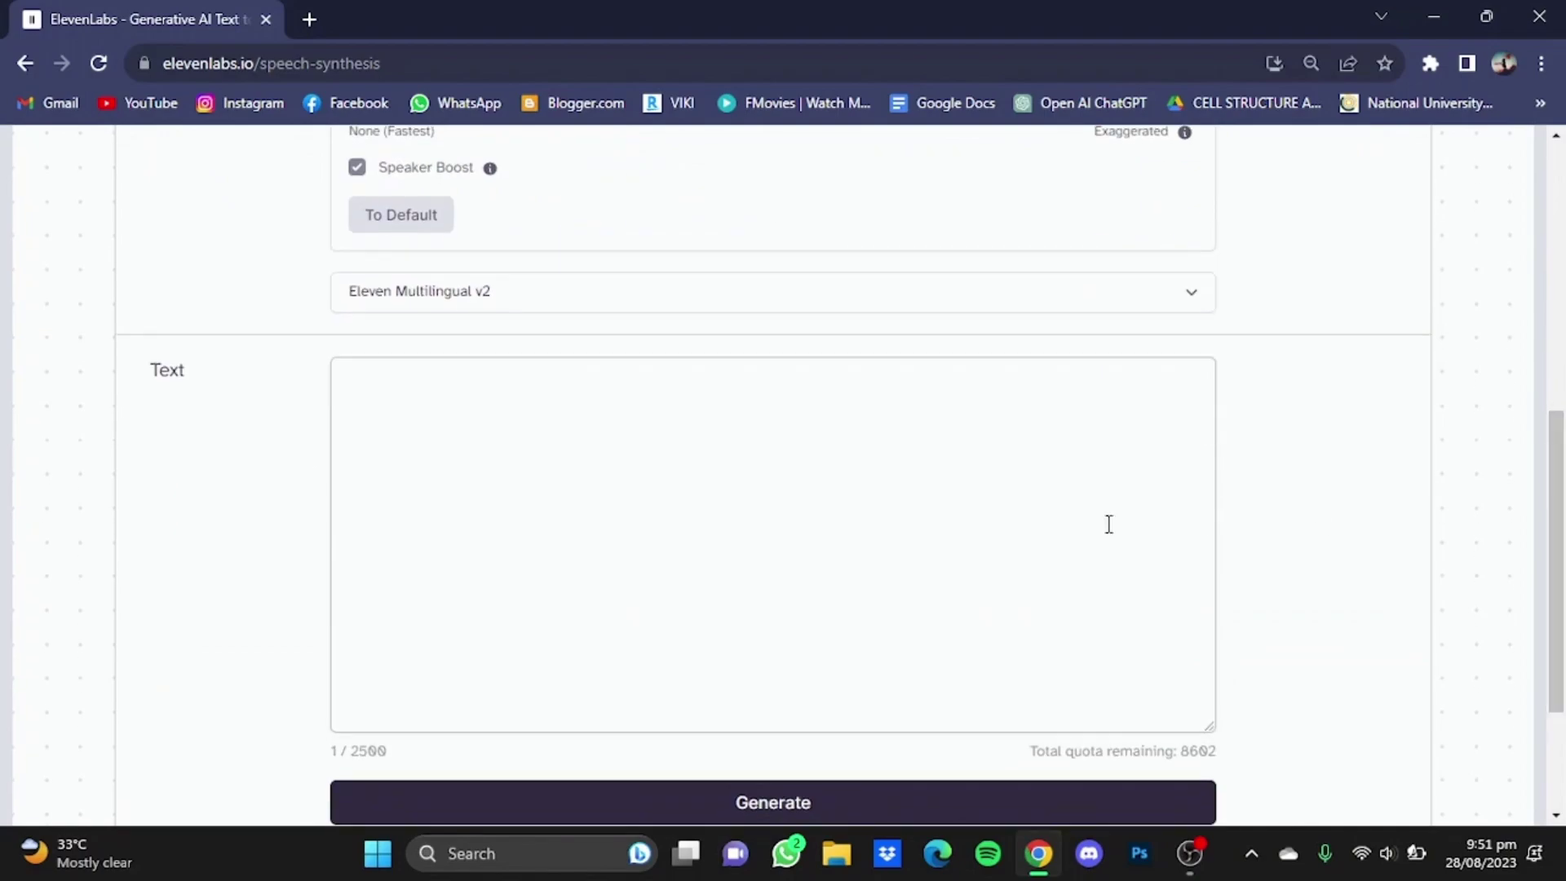
Enter 'are you looking for the perfect voice settings?' and generate and play the 2-second Adam clip
{"action": "left_click", "coordinate": [398, 388]}
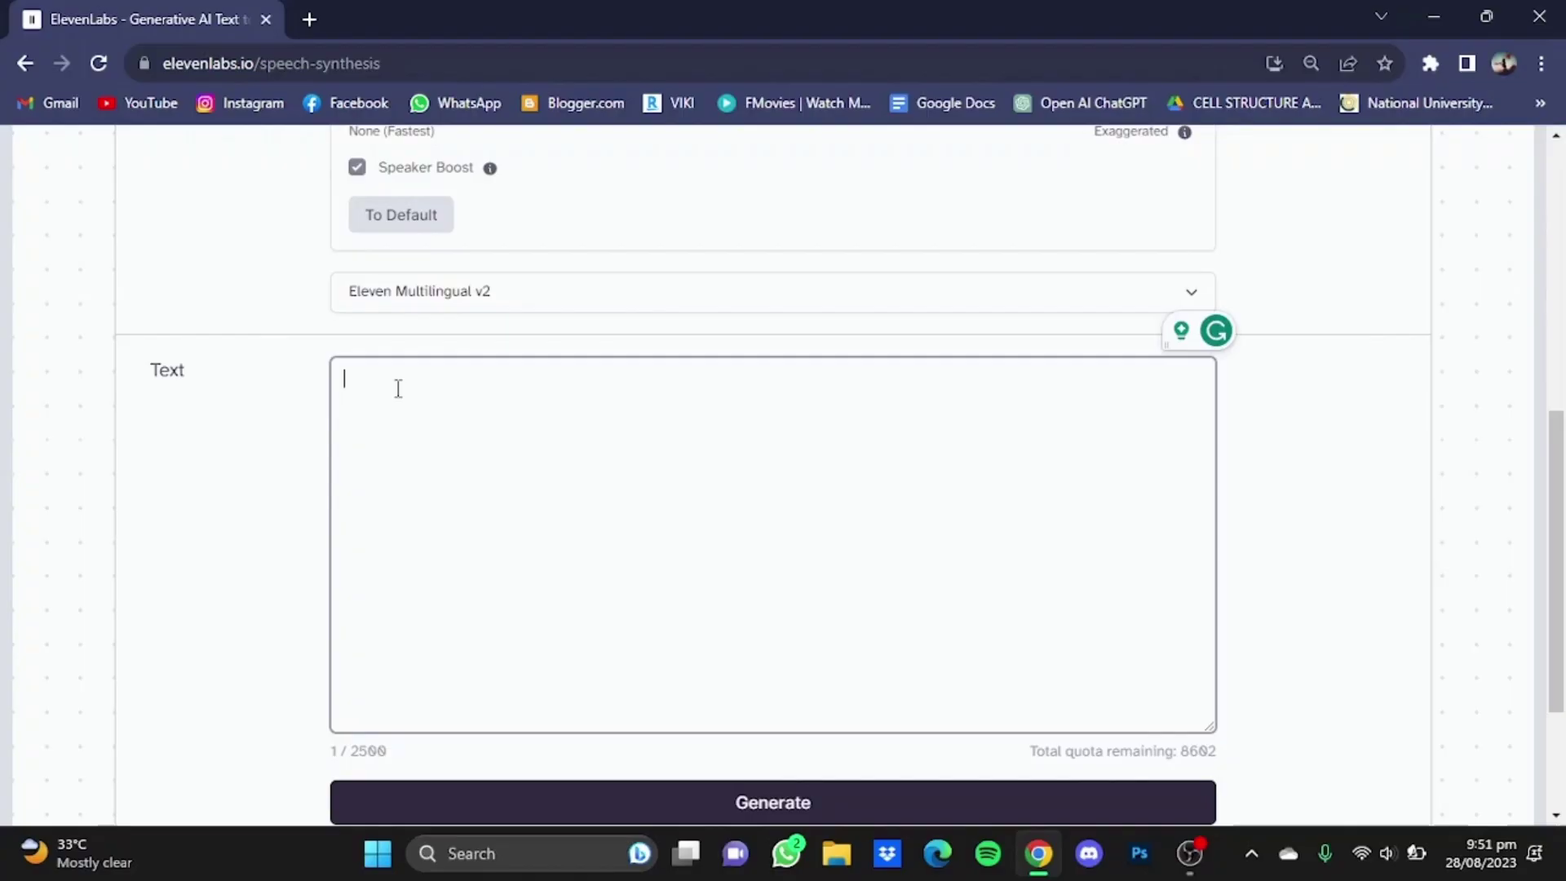
{"action": "type", "text": "are you looki"}
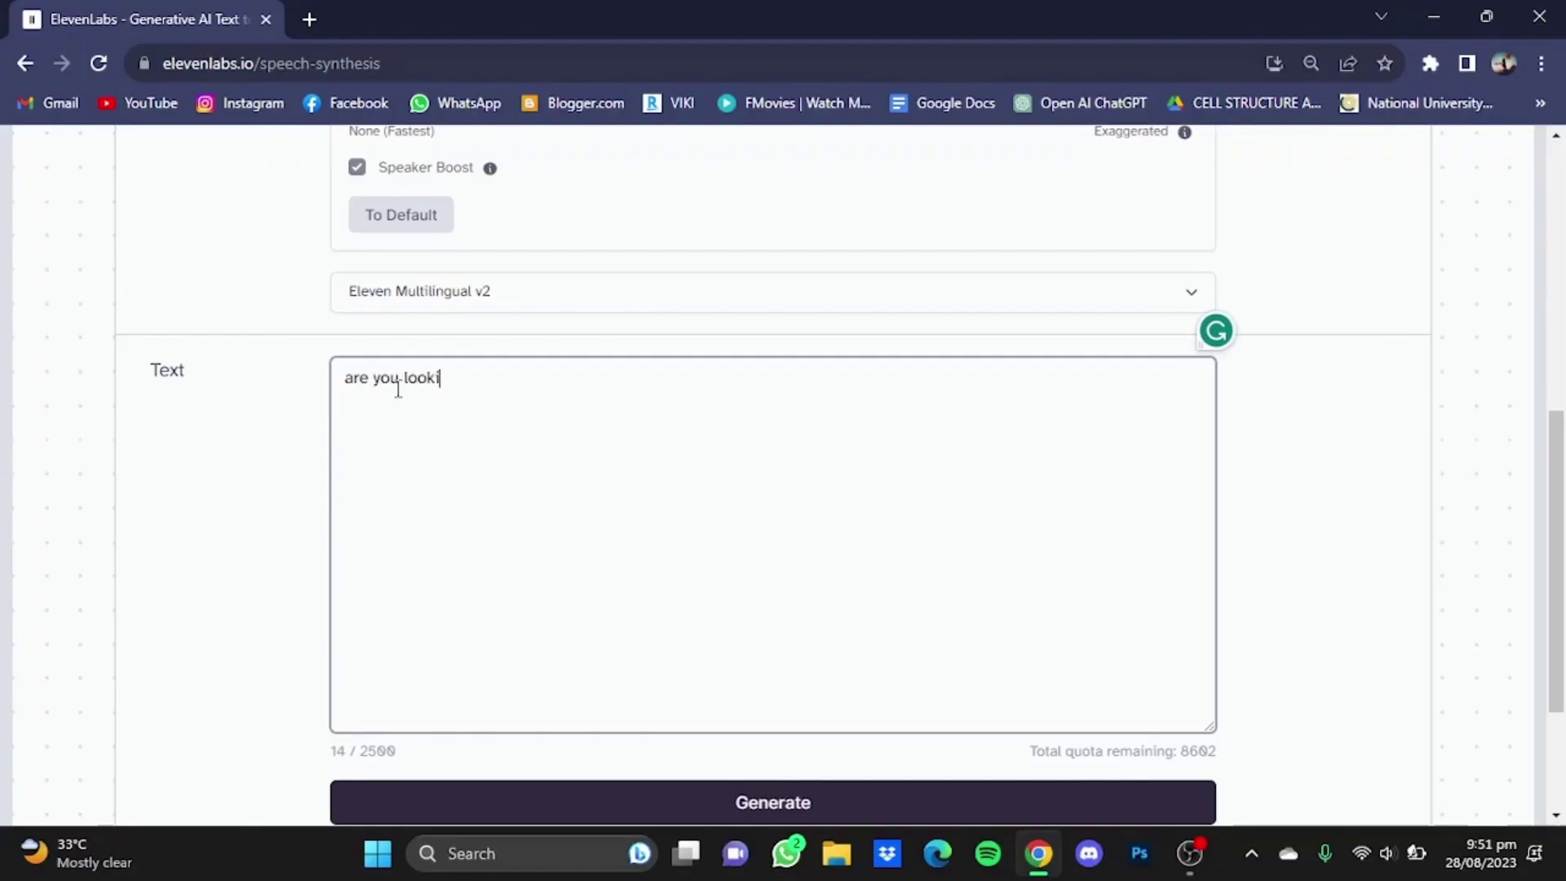
{"action": "type", "text": "ng for the "}
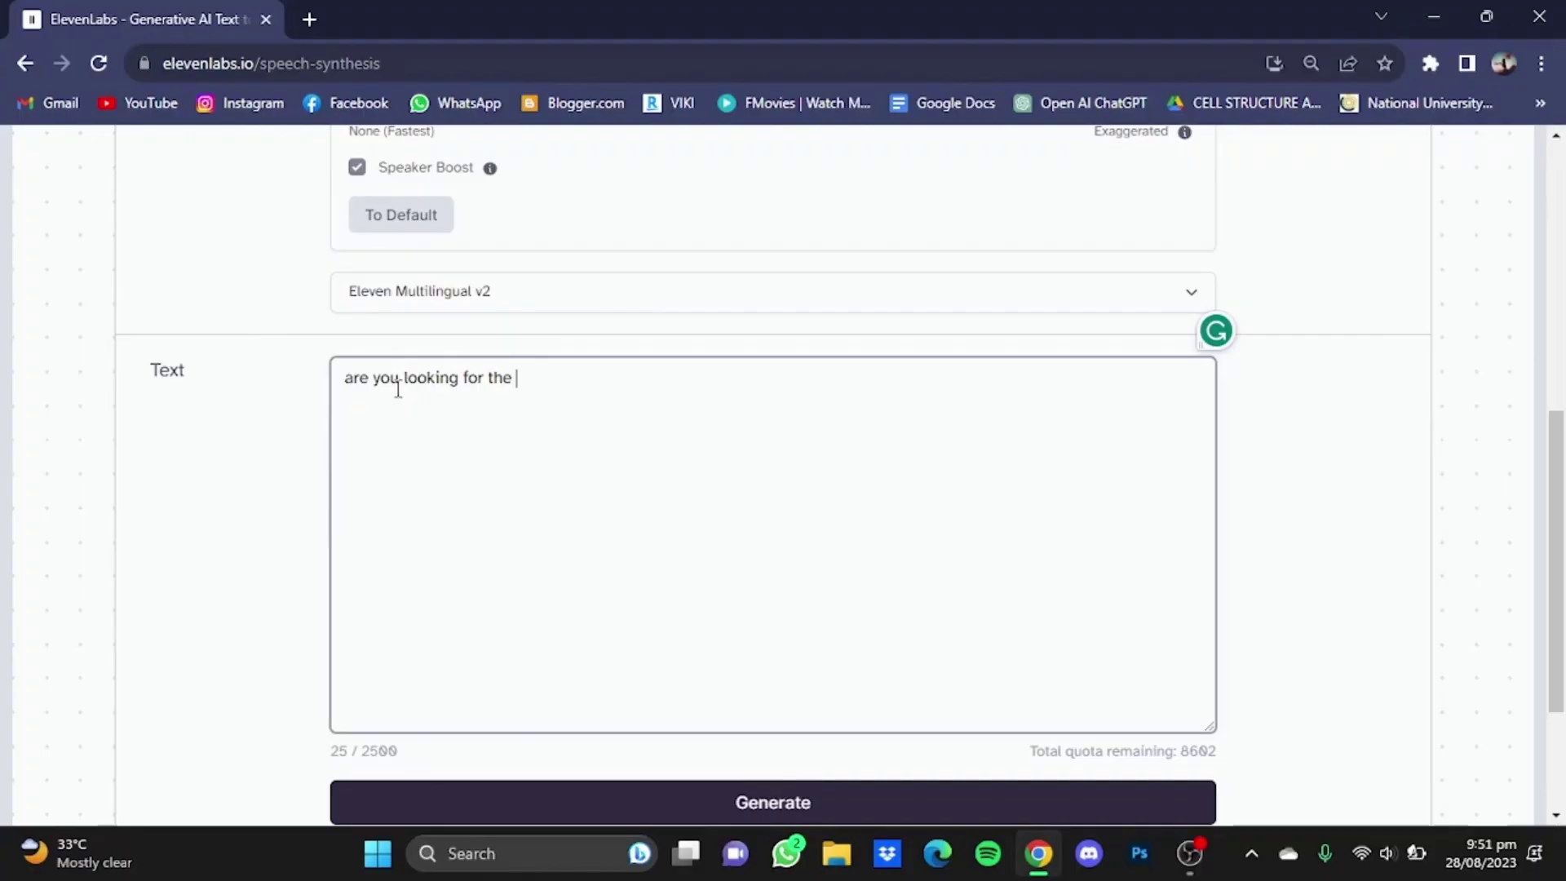
{"action": "type", "text": "perfect voice sett"}
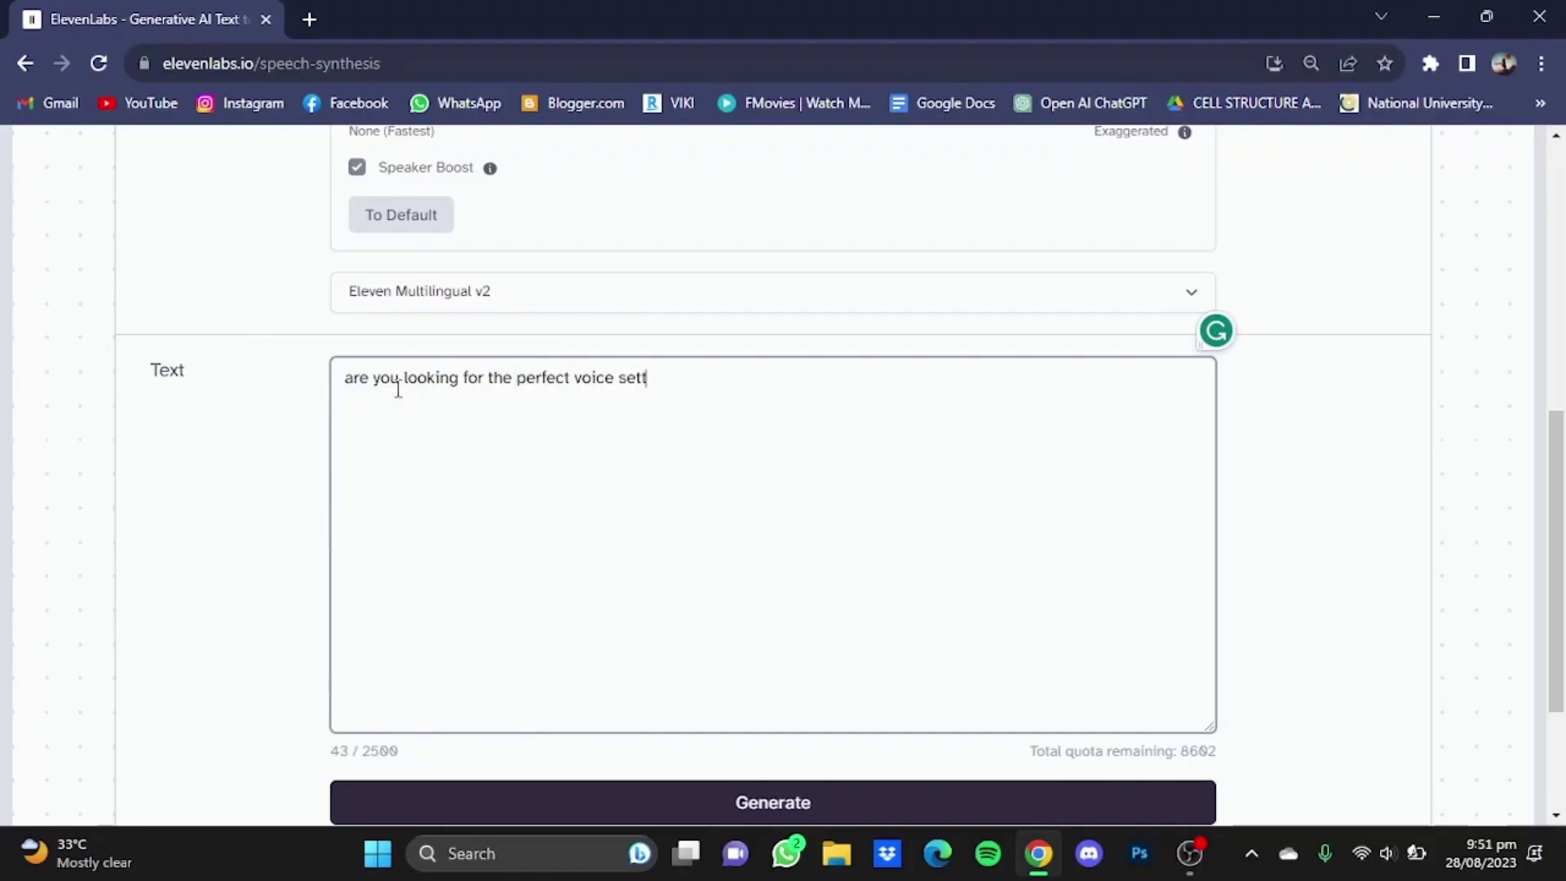
{"action": "type", "text": "ings?"}
{"action": "left_click", "coordinate": [839, 806]}
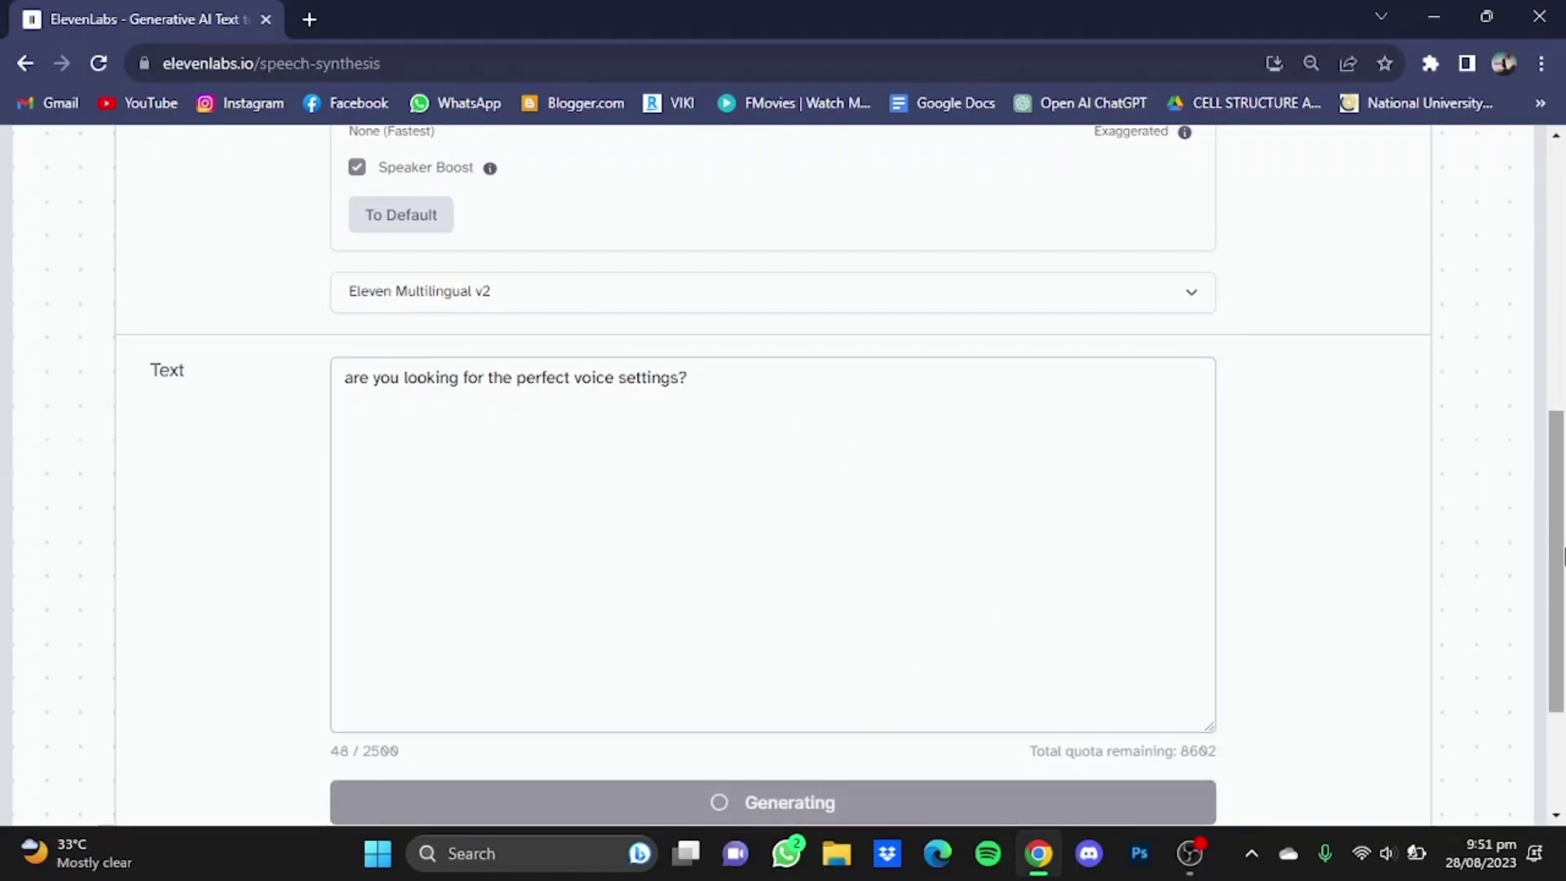
{"action": "scroll", "coordinate": [815, 571], "scroll_direction": "down", "scroll_amount": 2}
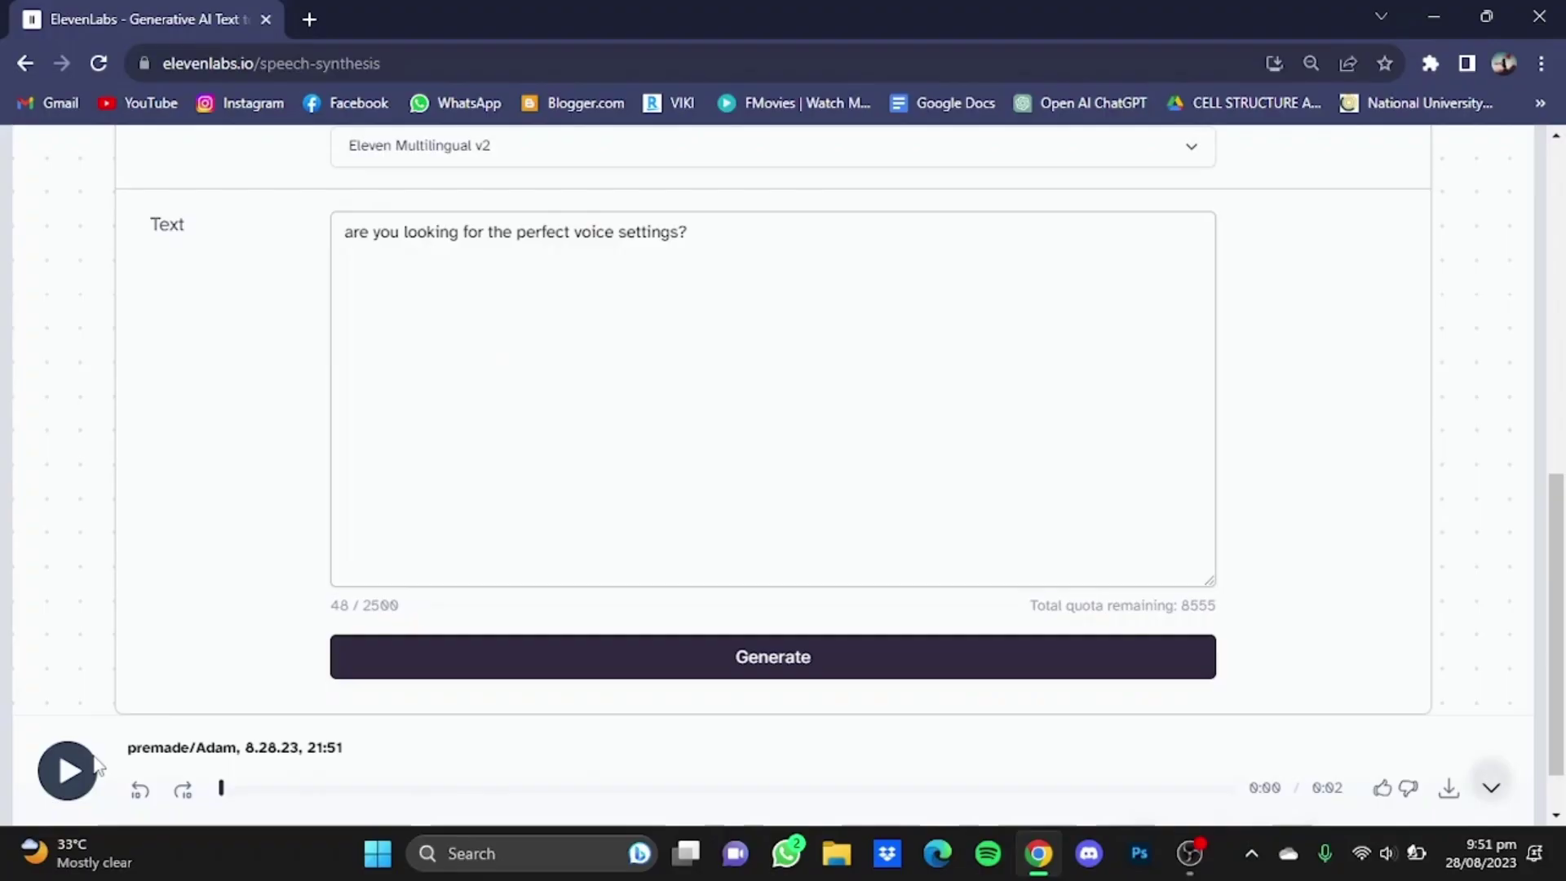
{"action": "left_click", "coordinate": [94, 771]}
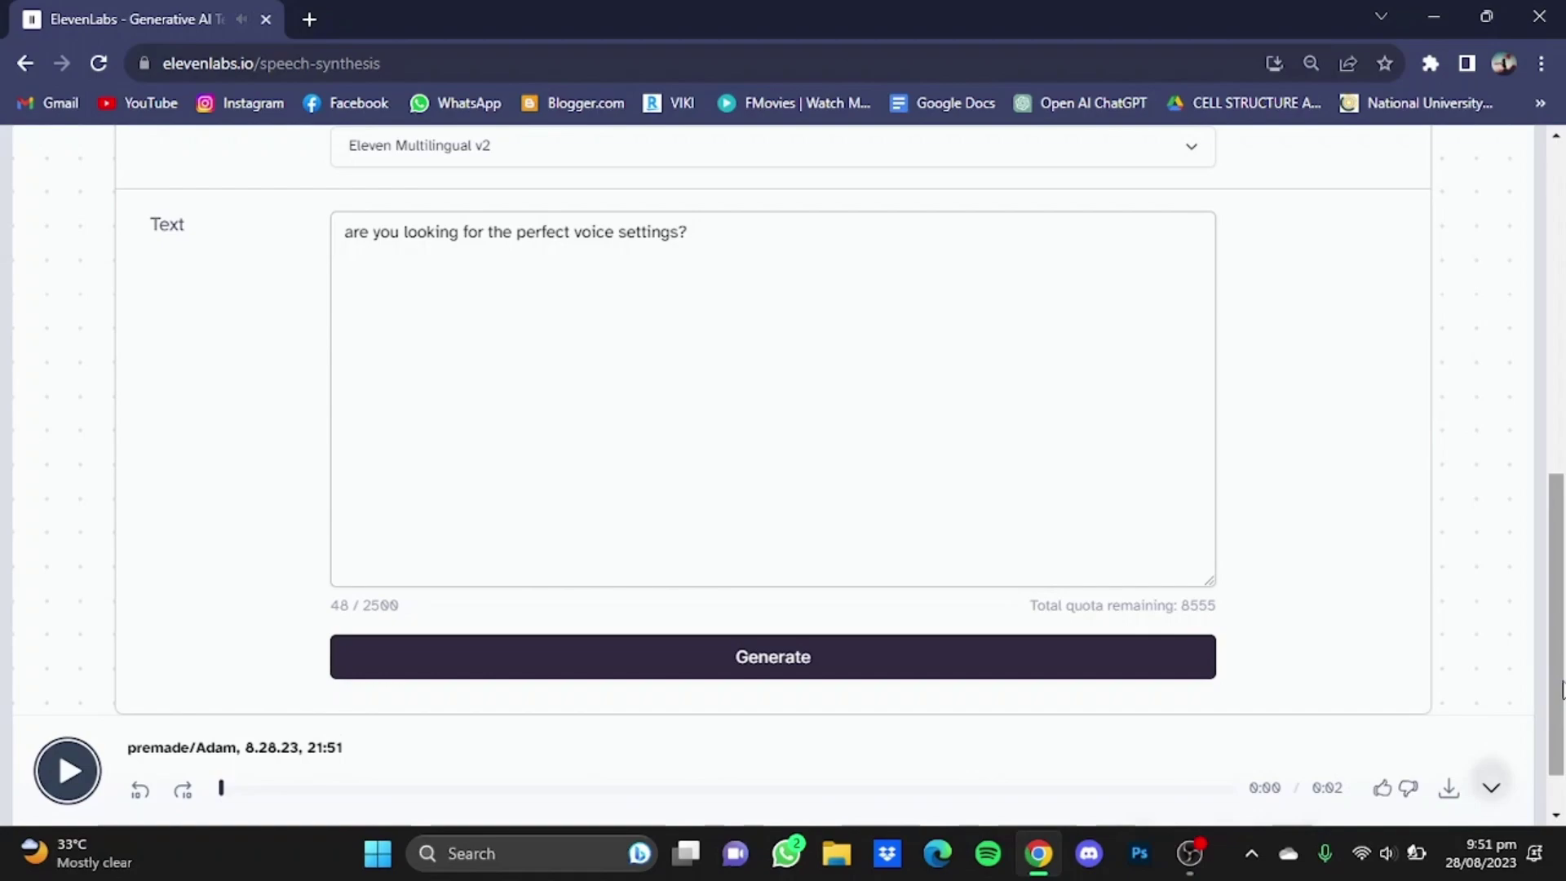
Set Stability to 35% and Clarity + Similarity to 43%, then generate and play a new Adam clip
{"action": "left_click_drag", "start_coordinate": [1562, 689], "coordinate": [1564, 429]}
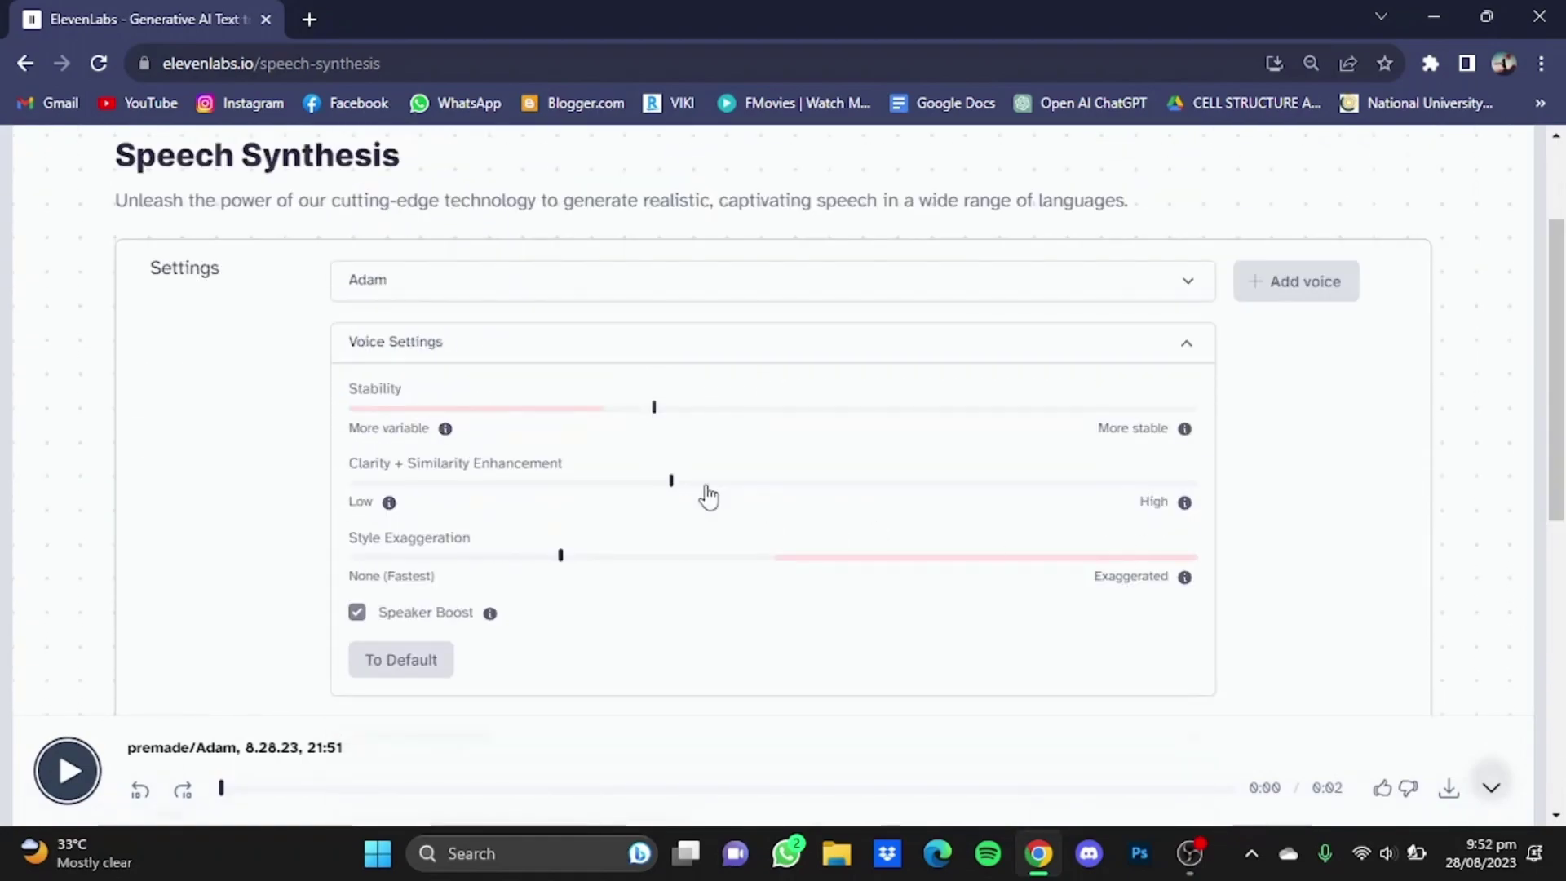
{"action": "left_click", "coordinate": [644, 407]}
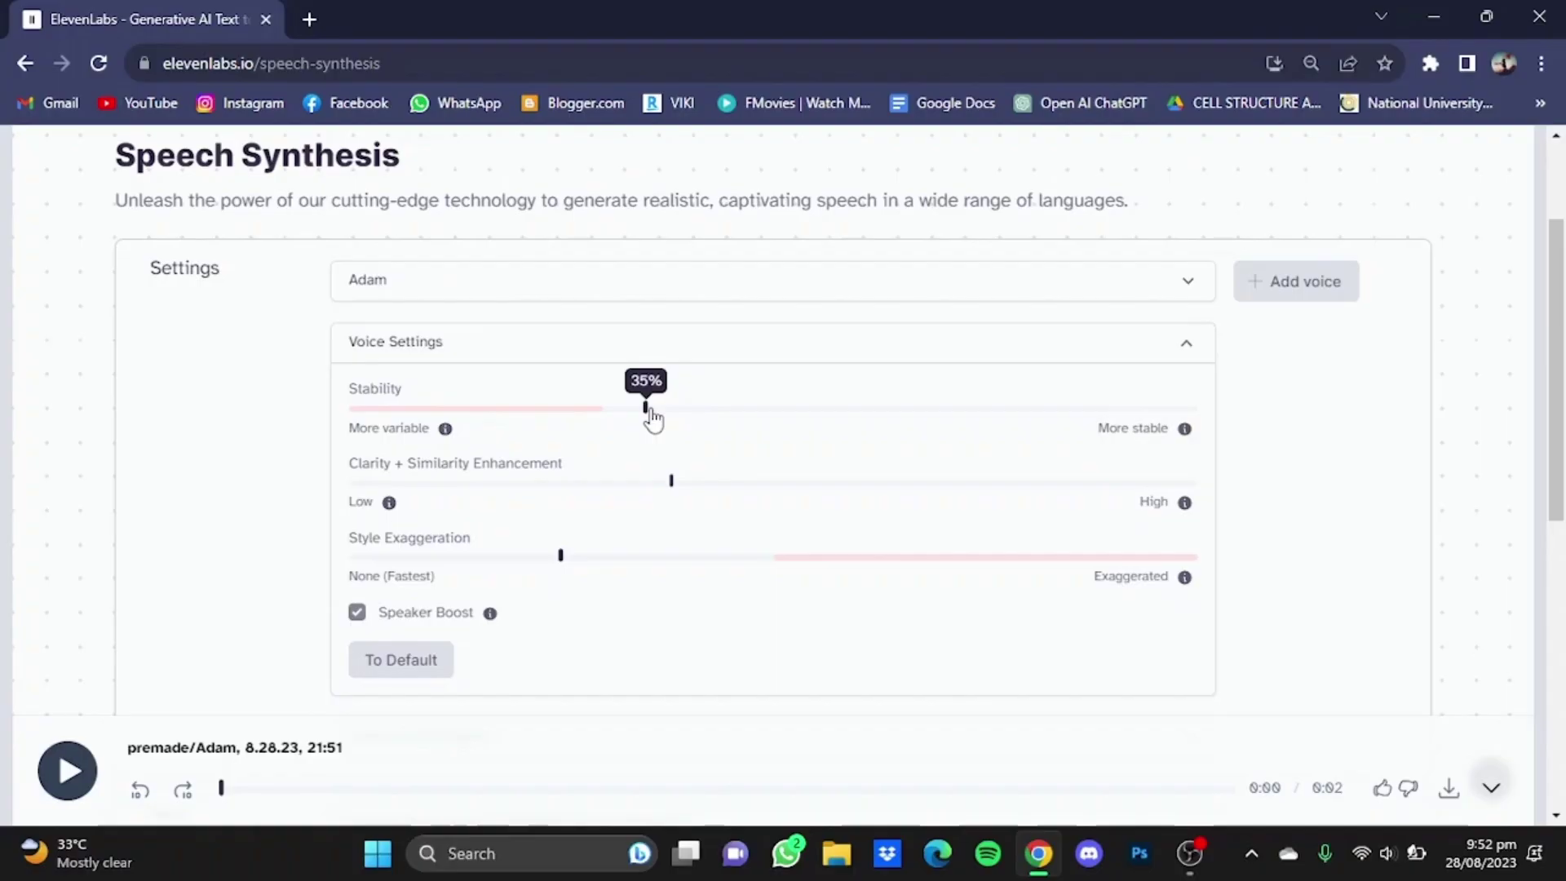
{"action": "mouse_move", "coordinate": [672, 495]}
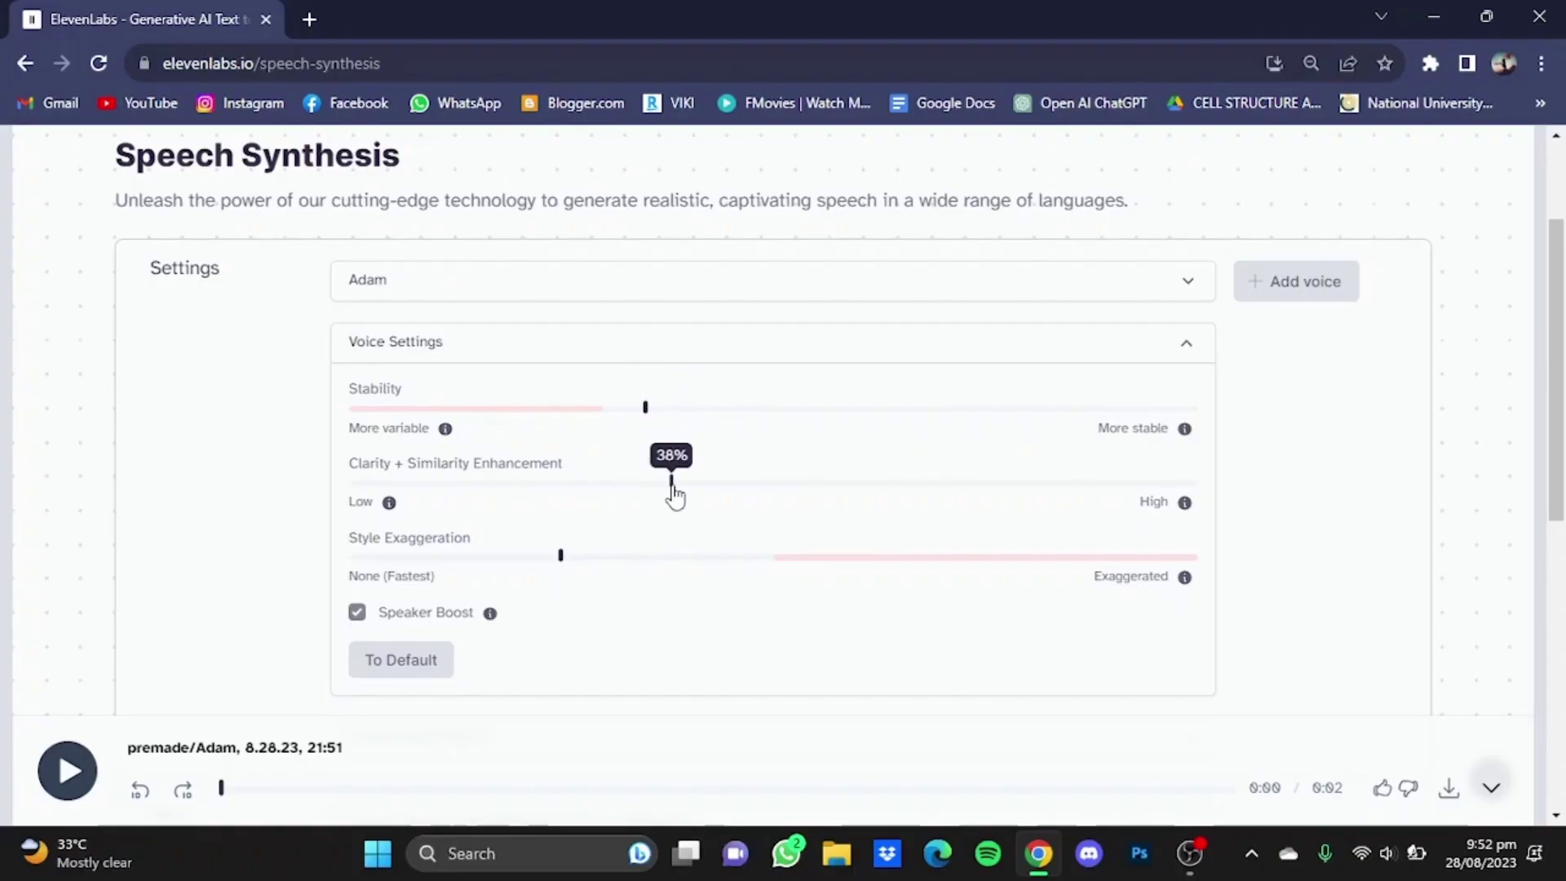
{"action": "left_click_drag", "start_coordinate": [674, 495], "coordinate": [713, 497]}
{"action": "left_click_drag", "start_coordinate": [1556, 367], "coordinate": [1556, 653]}
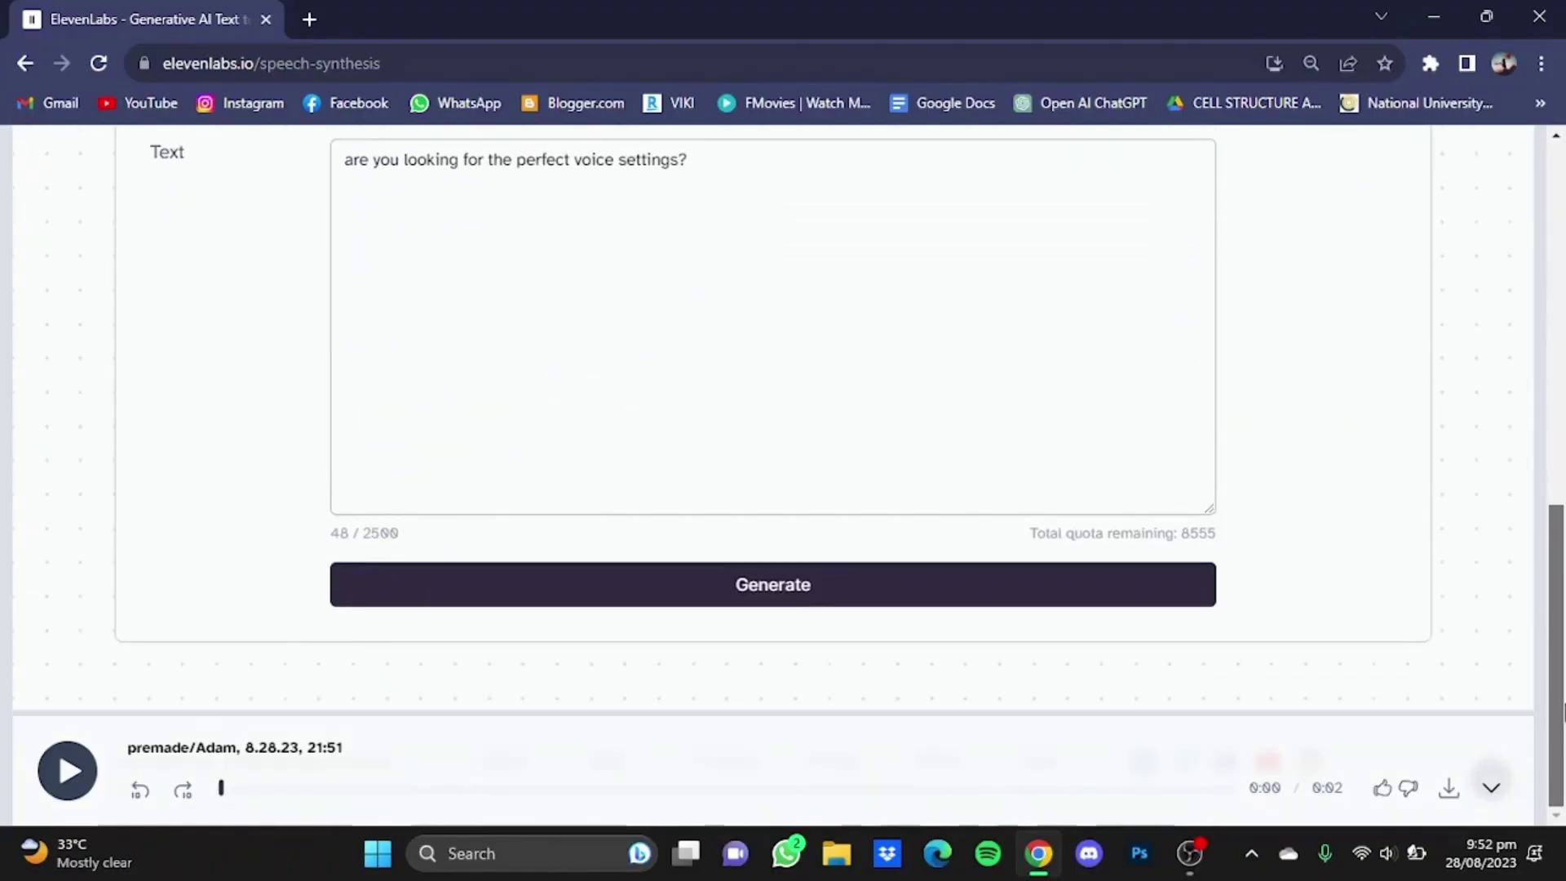
{"action": "left_click", "coordinate": [1000, 601]}
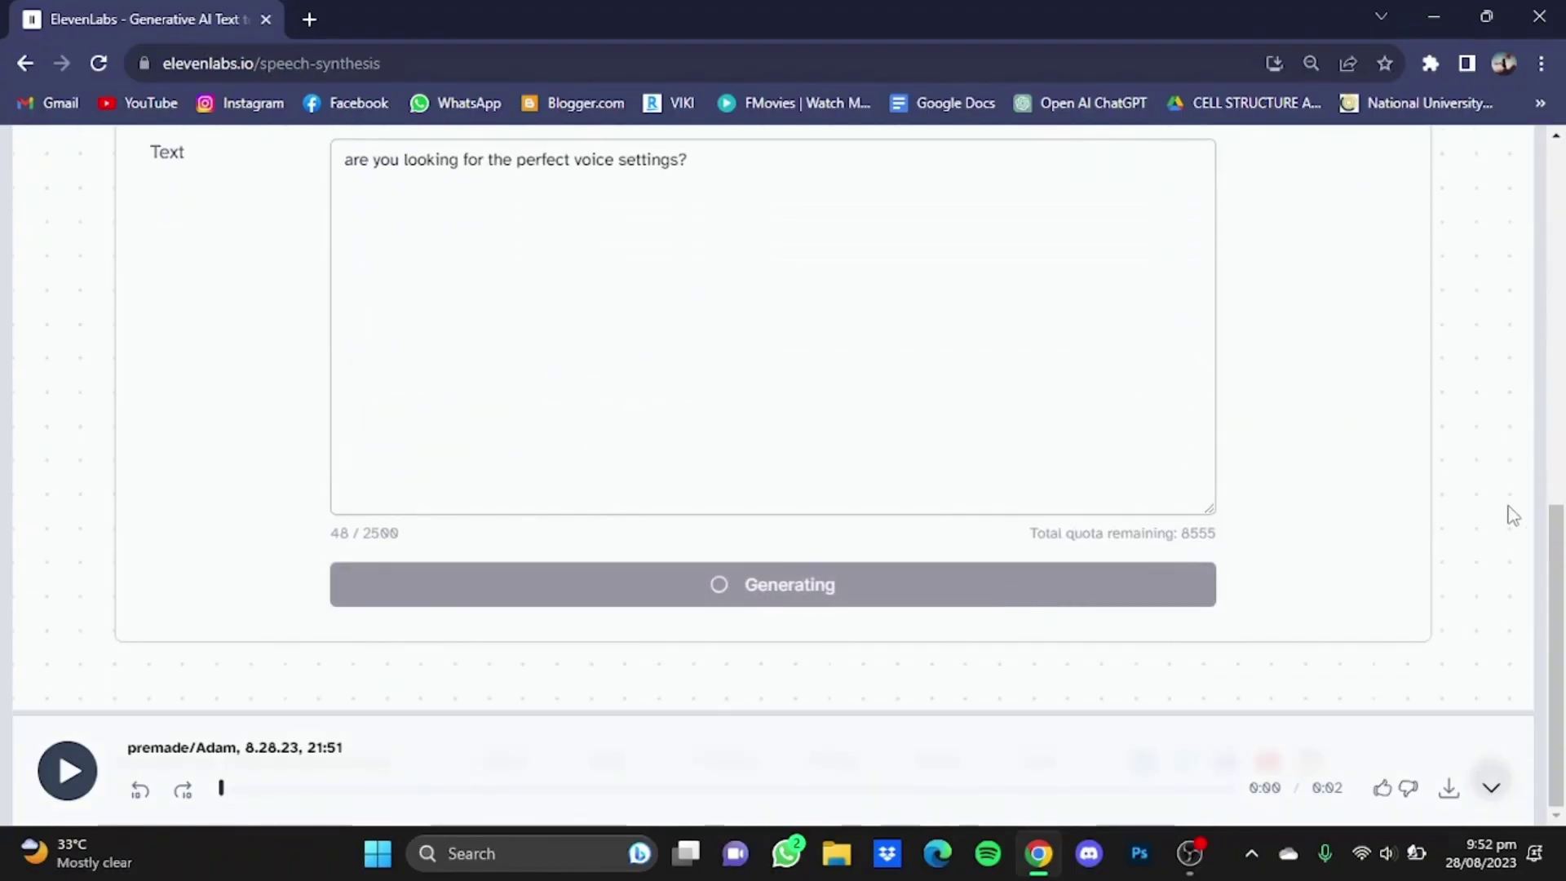
{"action": "scroll", "coordinate": [783, 702], "scroll_direction": "up", "scroll_amount": 1}
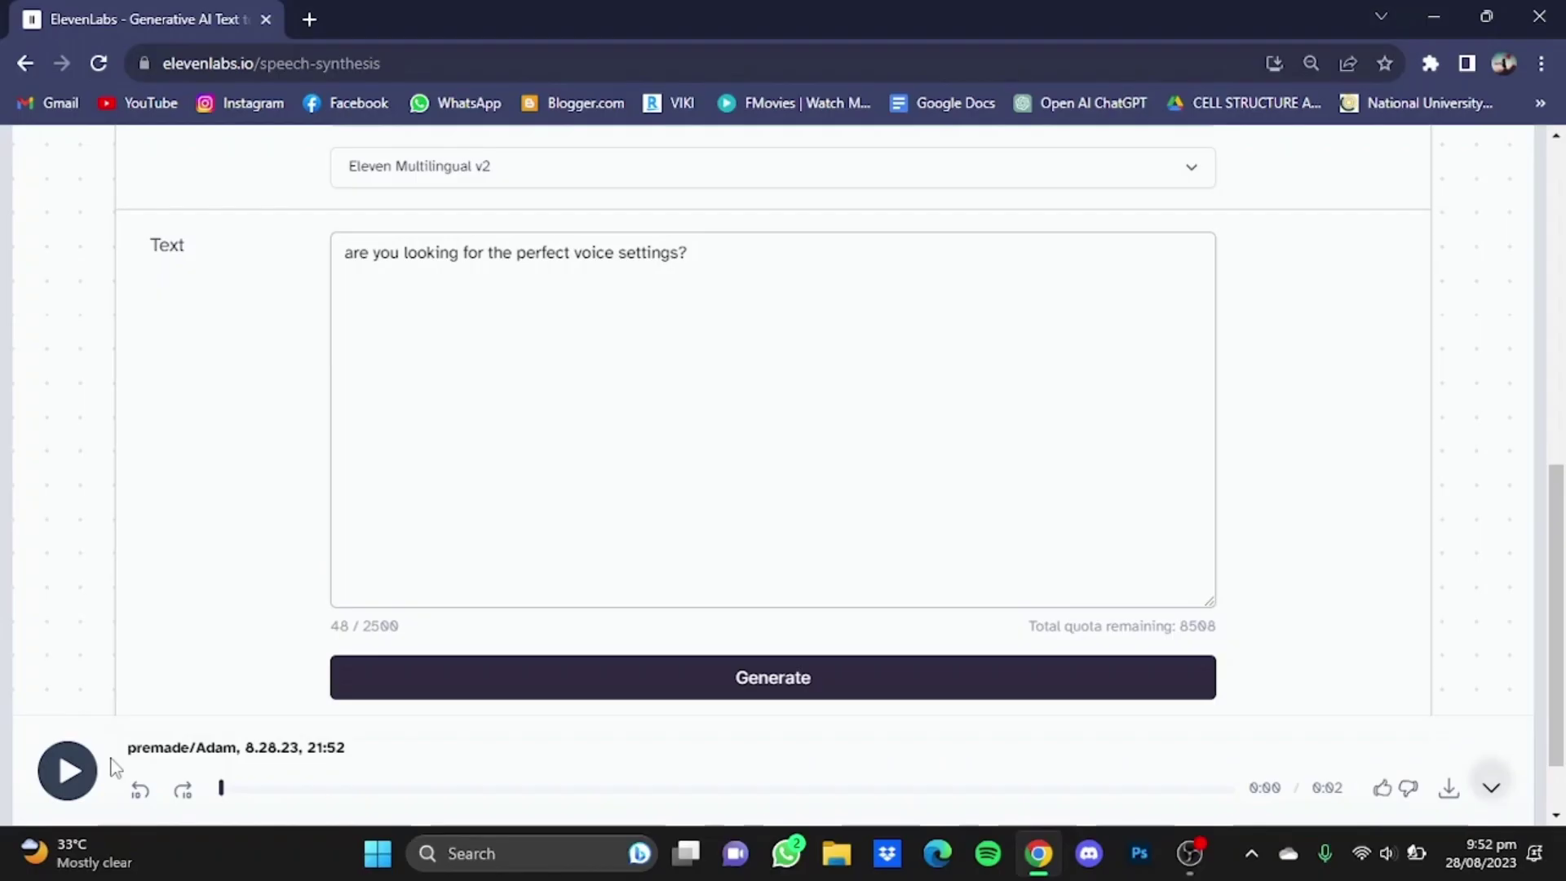
{"action": "left_click", "coordinate": [68, 770]}
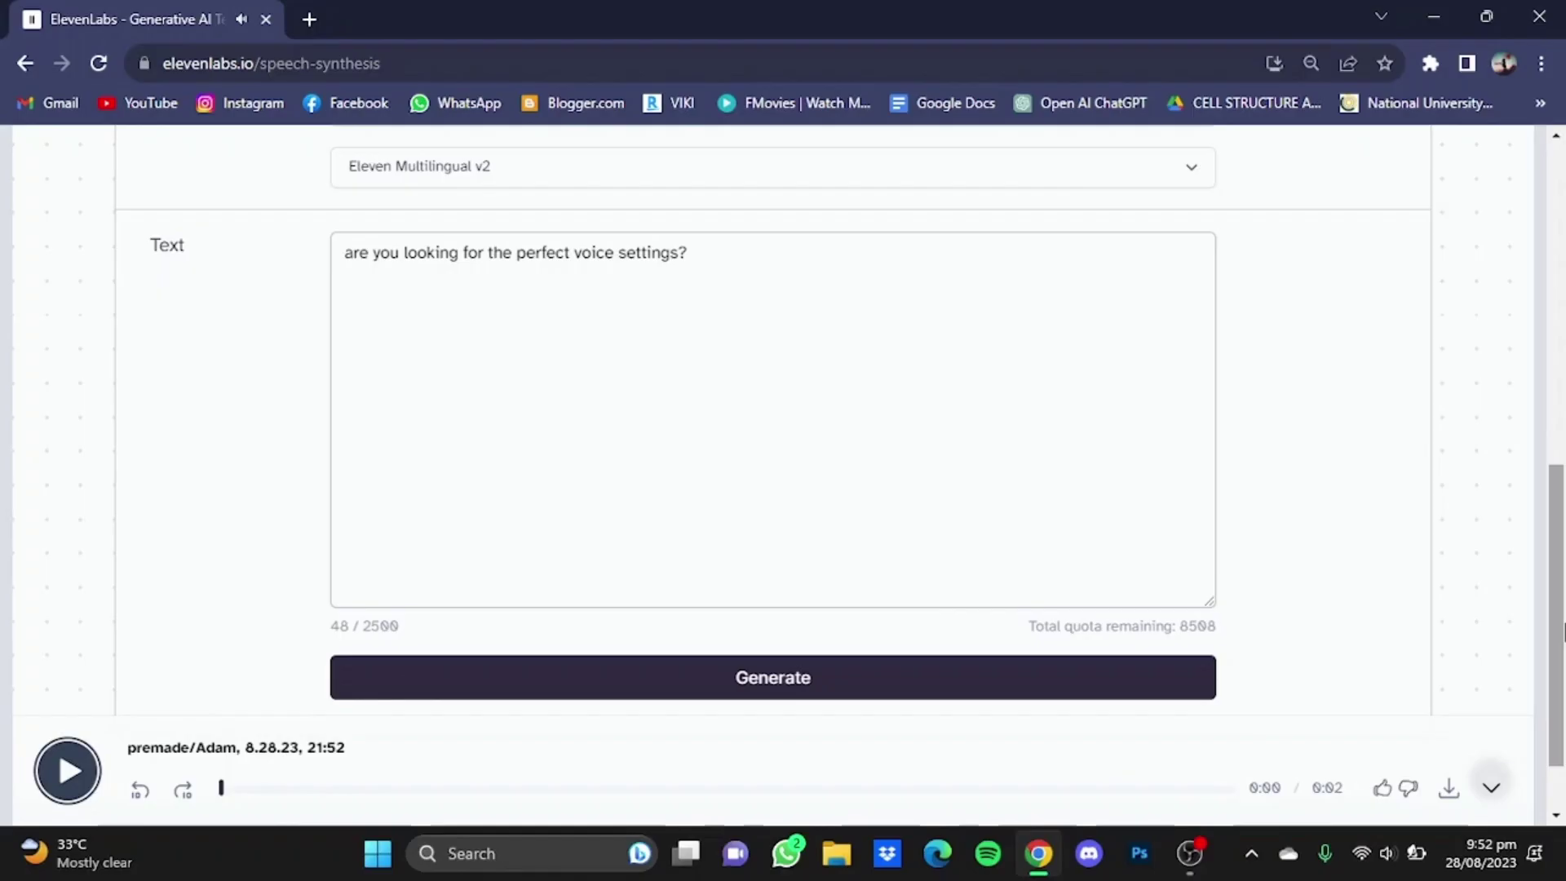
Raise Clarity + Similarity slightly above 43% and generate another Adam clip
{"action": "left_click_drag", "start_coordinate": [1562, 632], "coordinate": [1549, 433]}
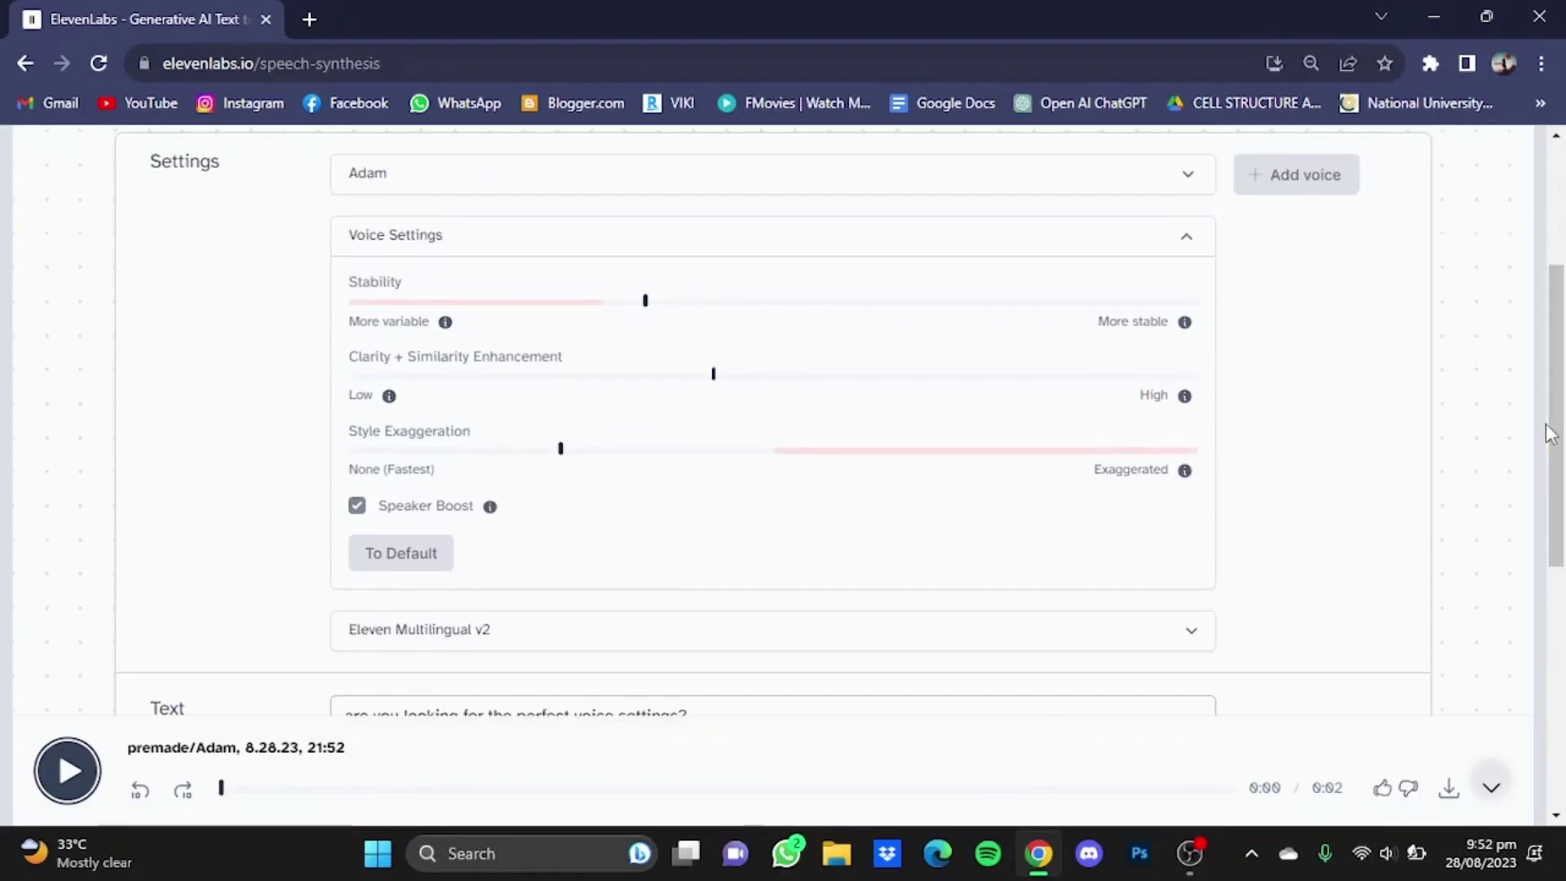
{"action": "mouse_move", "coordinate": [717, 384]}
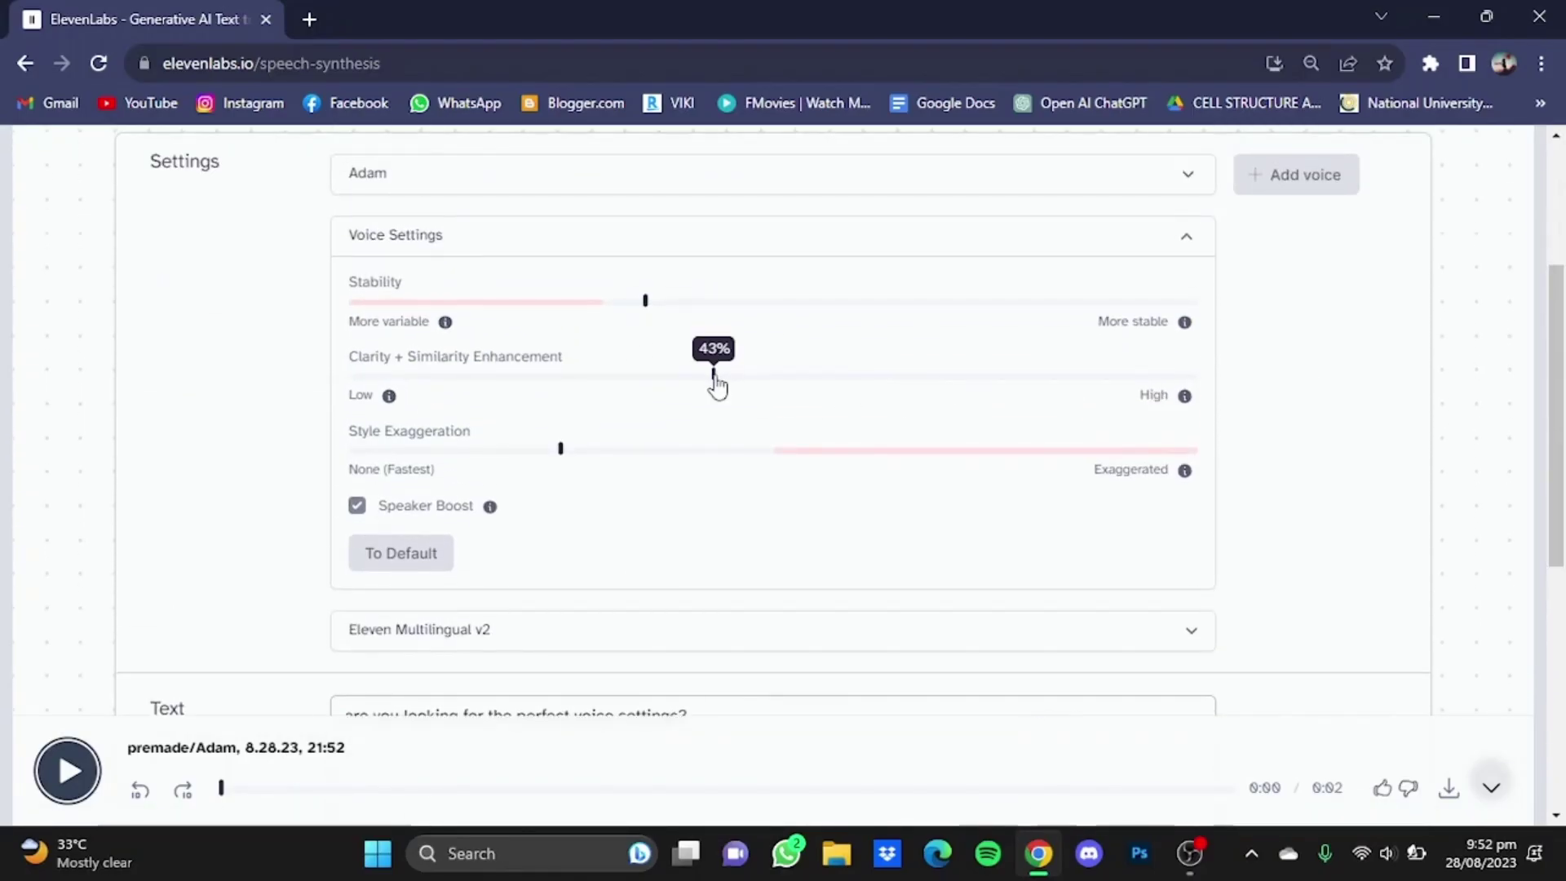
{"action": "left_click_drag", "start_coordinate": [717, 385], "coordinate": [732, 386]}
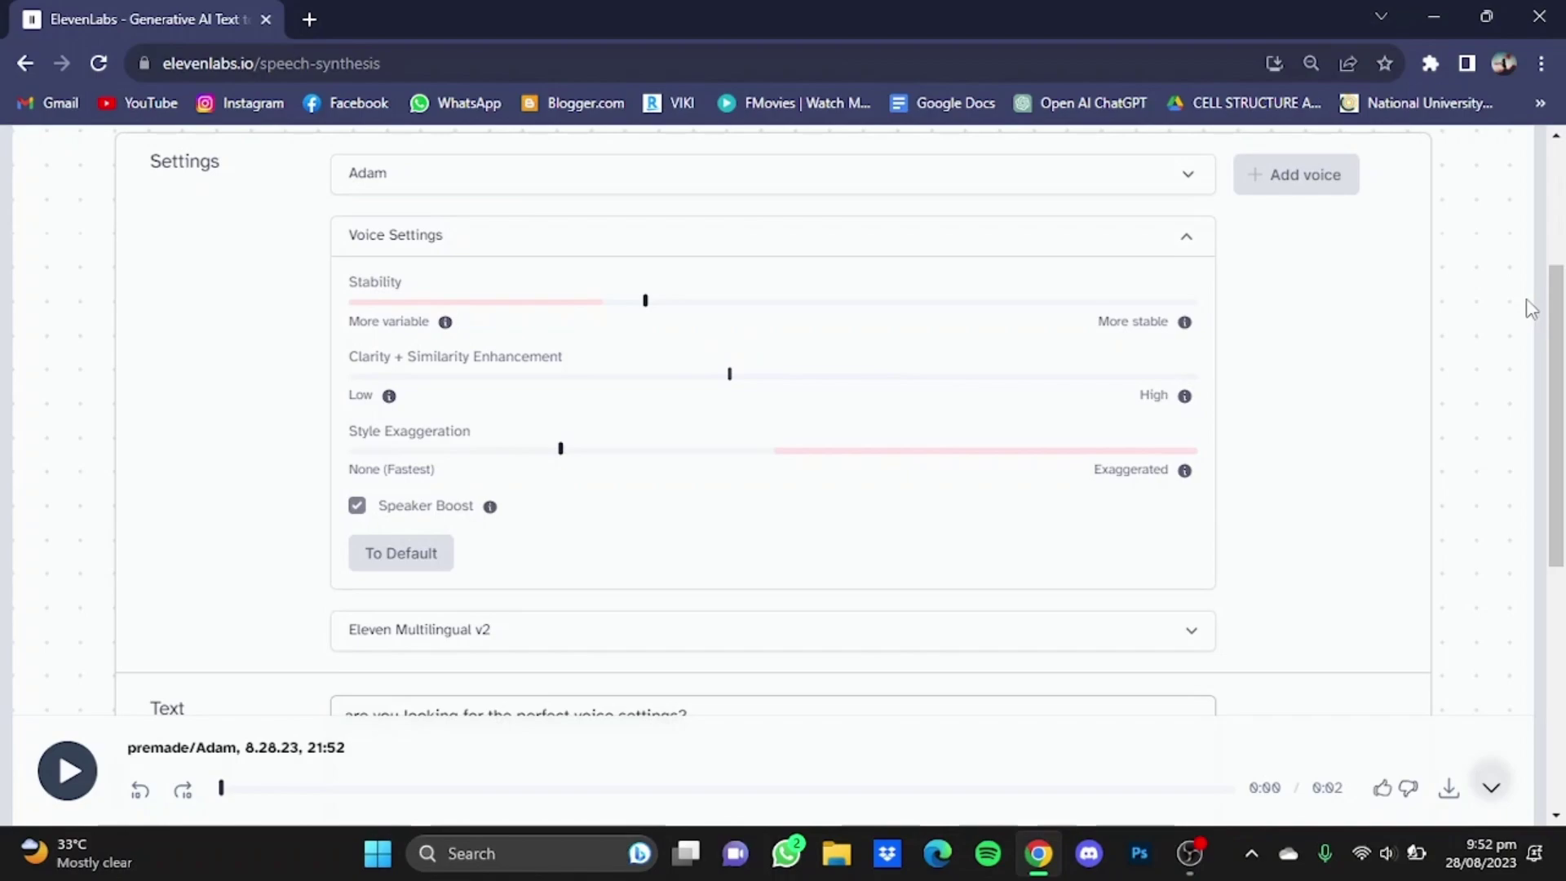
{"action": "left_click_drag", "start_coordinate": [1562, 404], "coordinate": [1560, 643]}
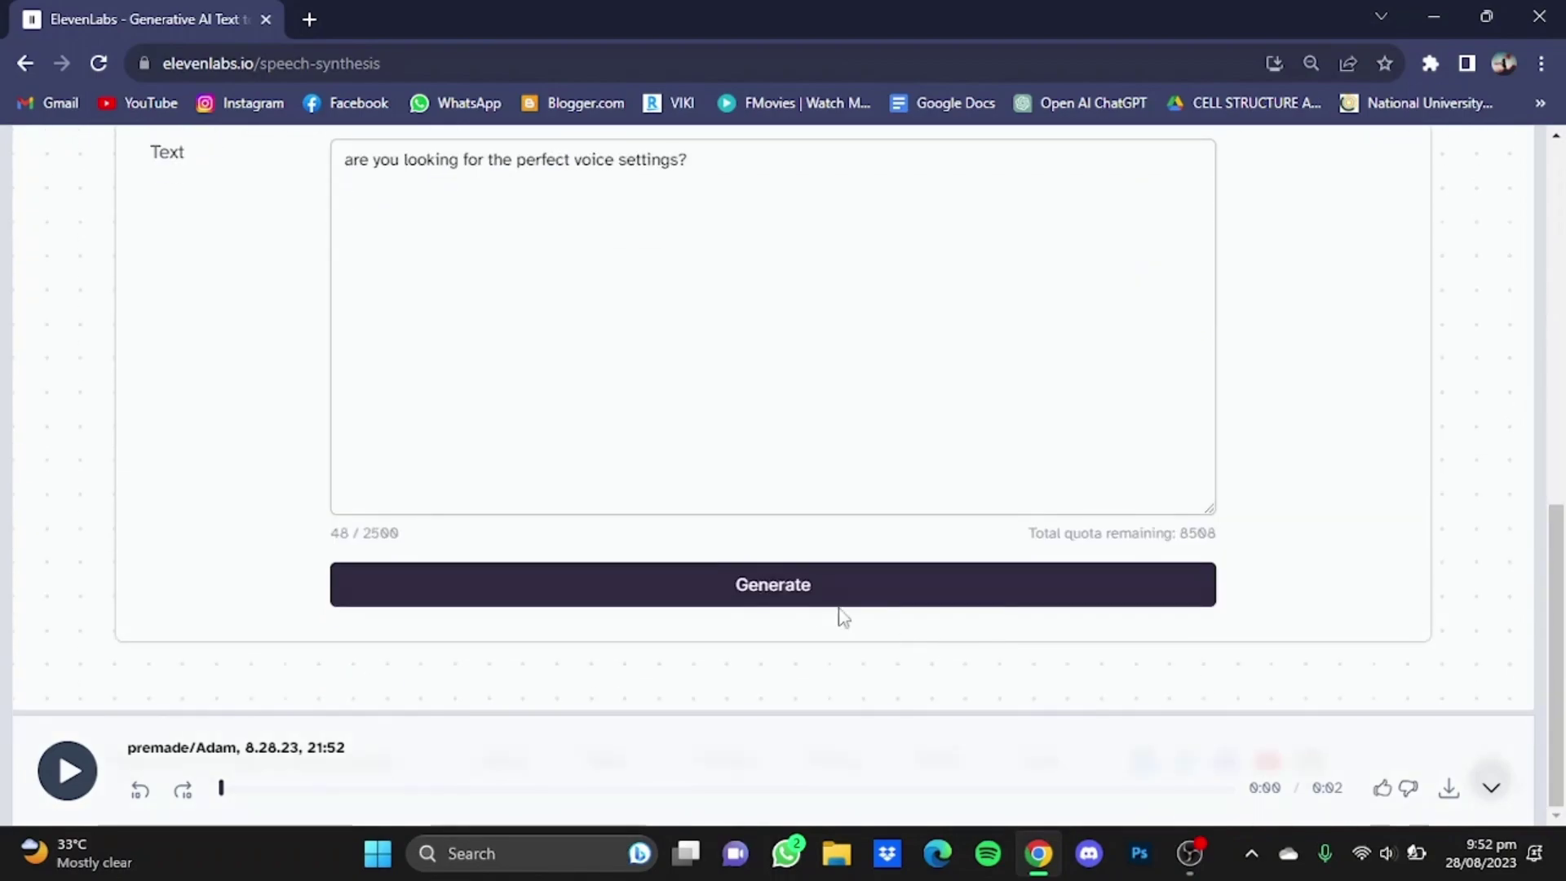
{"action": "left_click", "coordinate": [779, 581]}
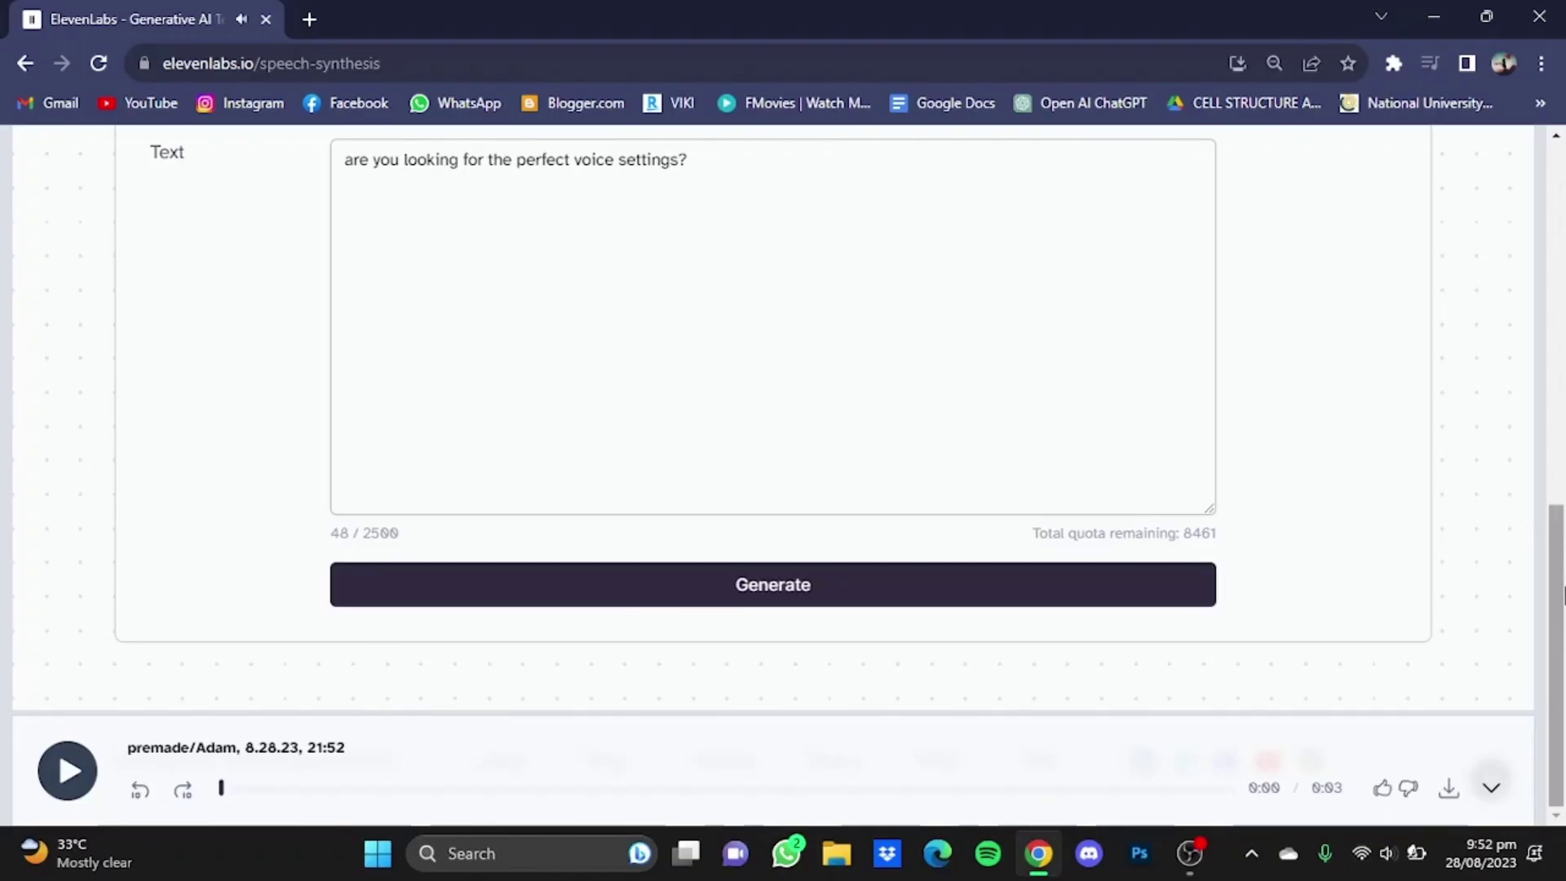
Select Bella from the Premade voices in the voice dropdown
{"action": "left_click_drag", "start_coordinate": [1561, 593], "coordinate": [1525, 310]}
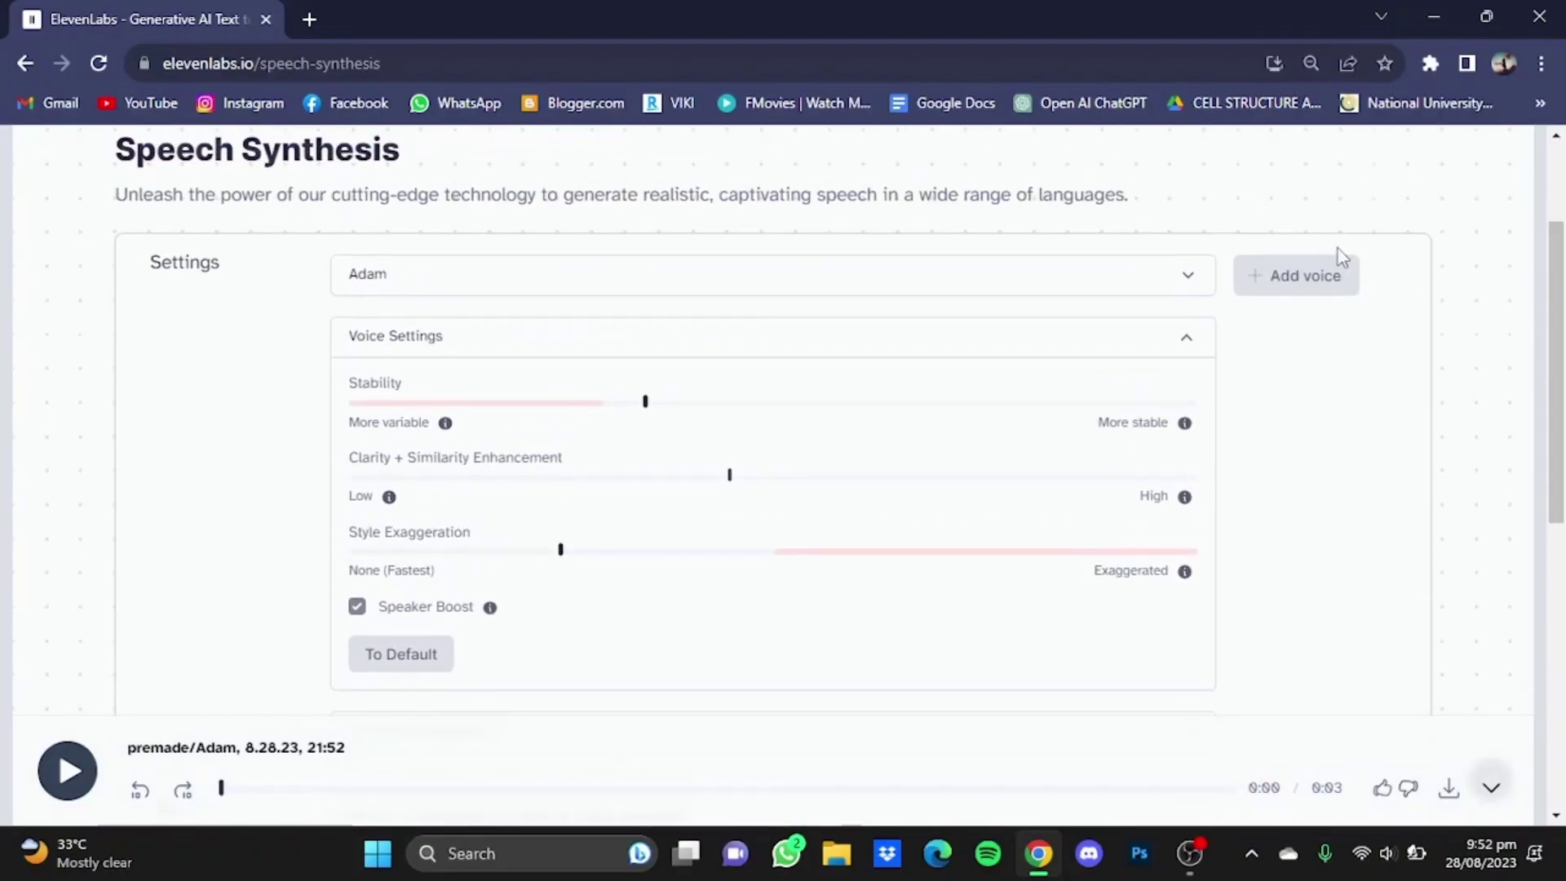
{"action": "left_click", "coordinate": [1188, 277]}
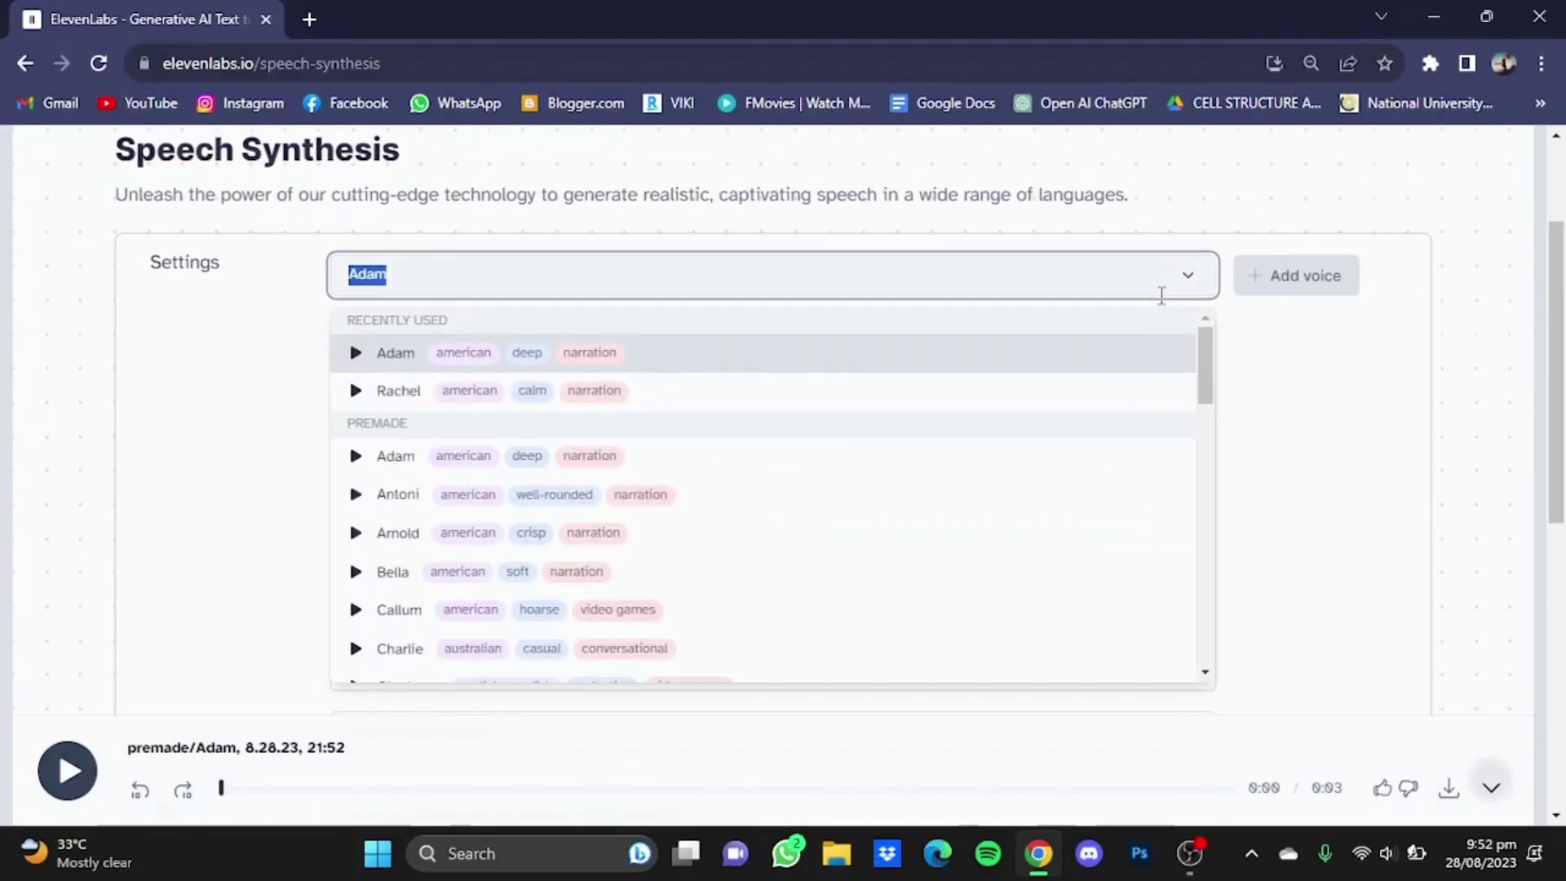
{"action": "left_click", "coordinate": [1205, 394]}
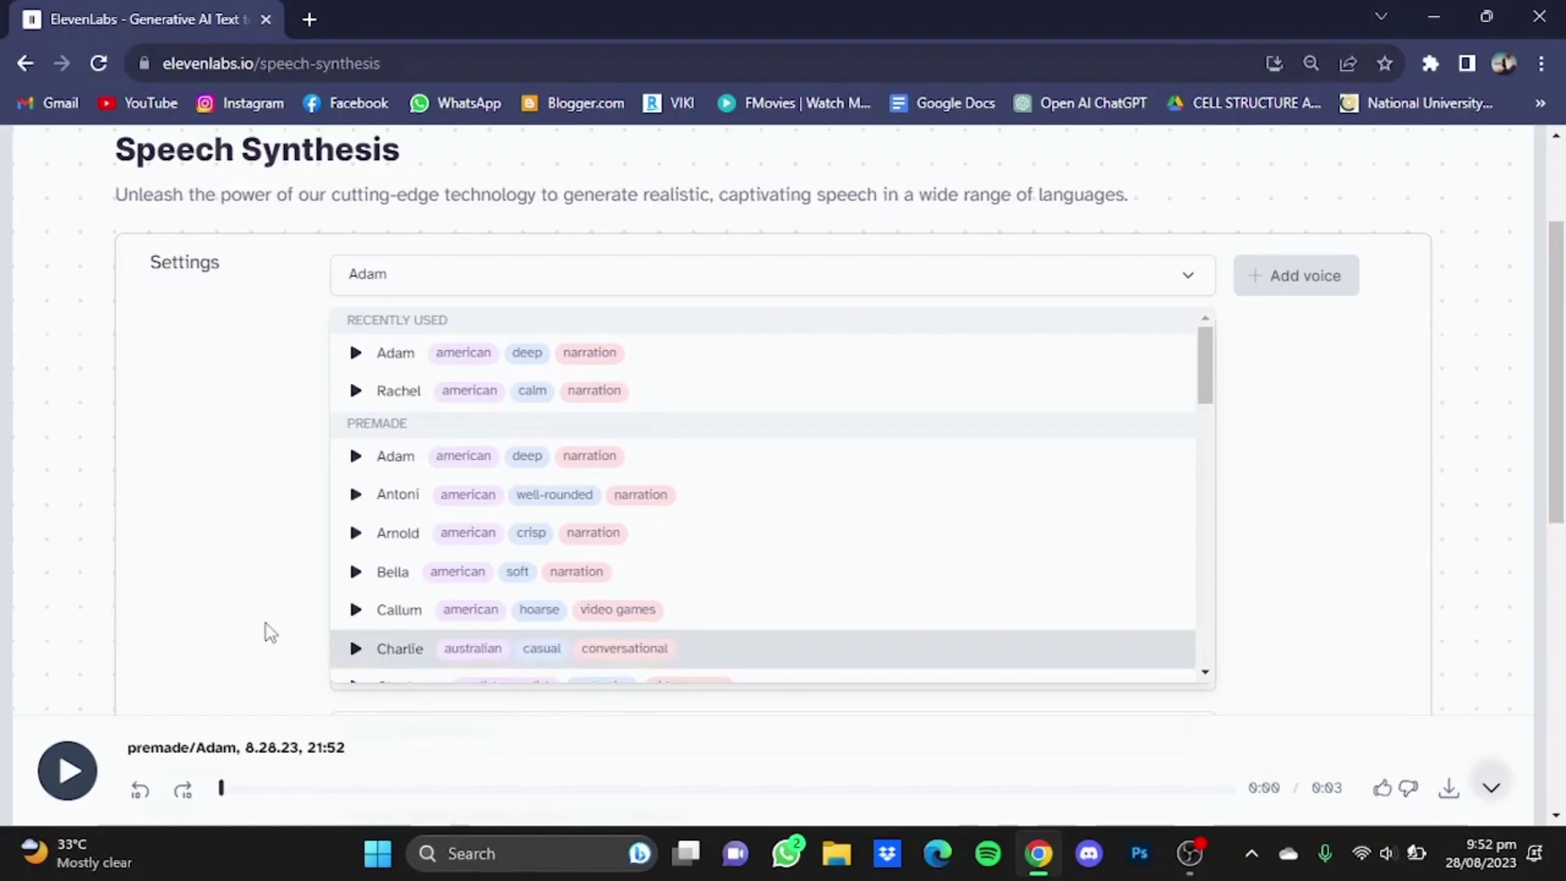
{"action": "left_click", "coordinate": [393, 575]}
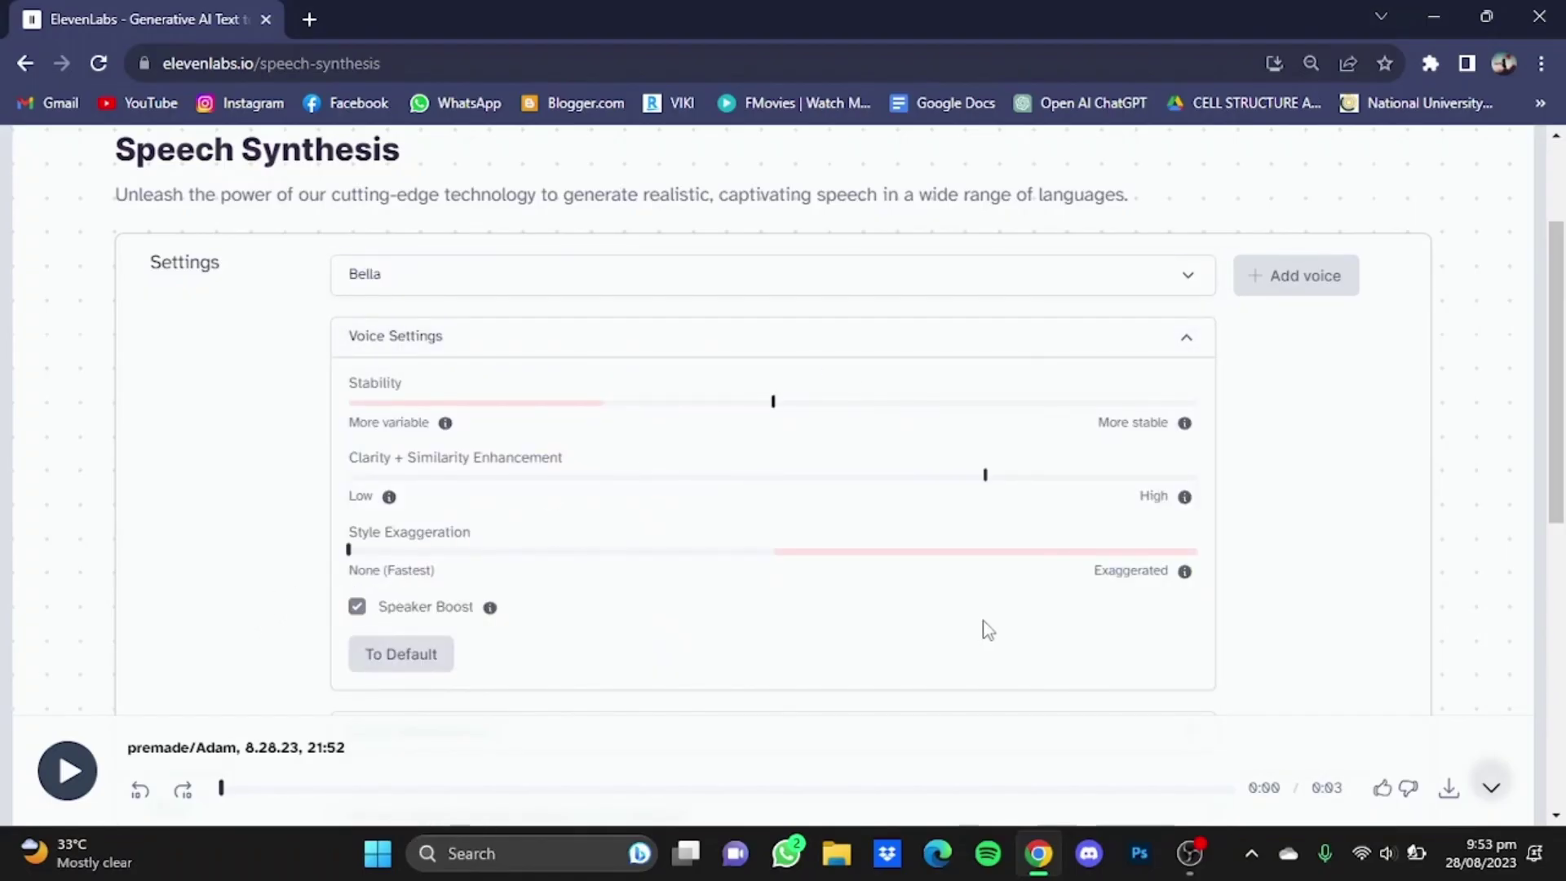
Lower Bella's Stability from 50% to 38% and Clarity + Similarity from 75% to about 36%, then generate a clip
{"action": "left_click_drag", "start_coordinate": [1562, 397], "coordinate": [1564, 406]}
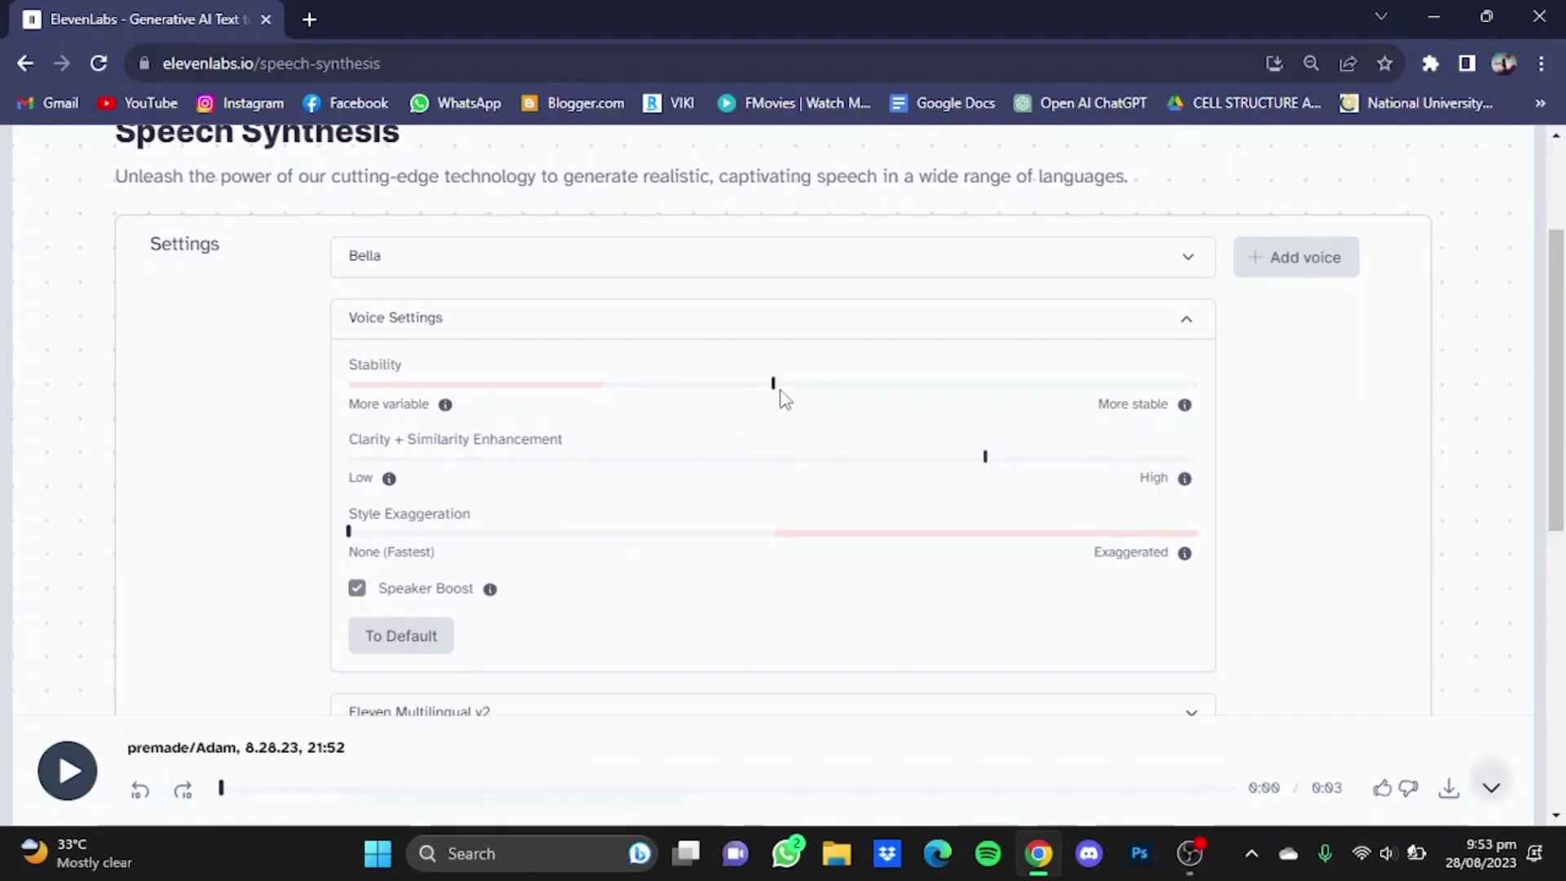
{"action": "mouse_move", "coordinate": [776, 390]}
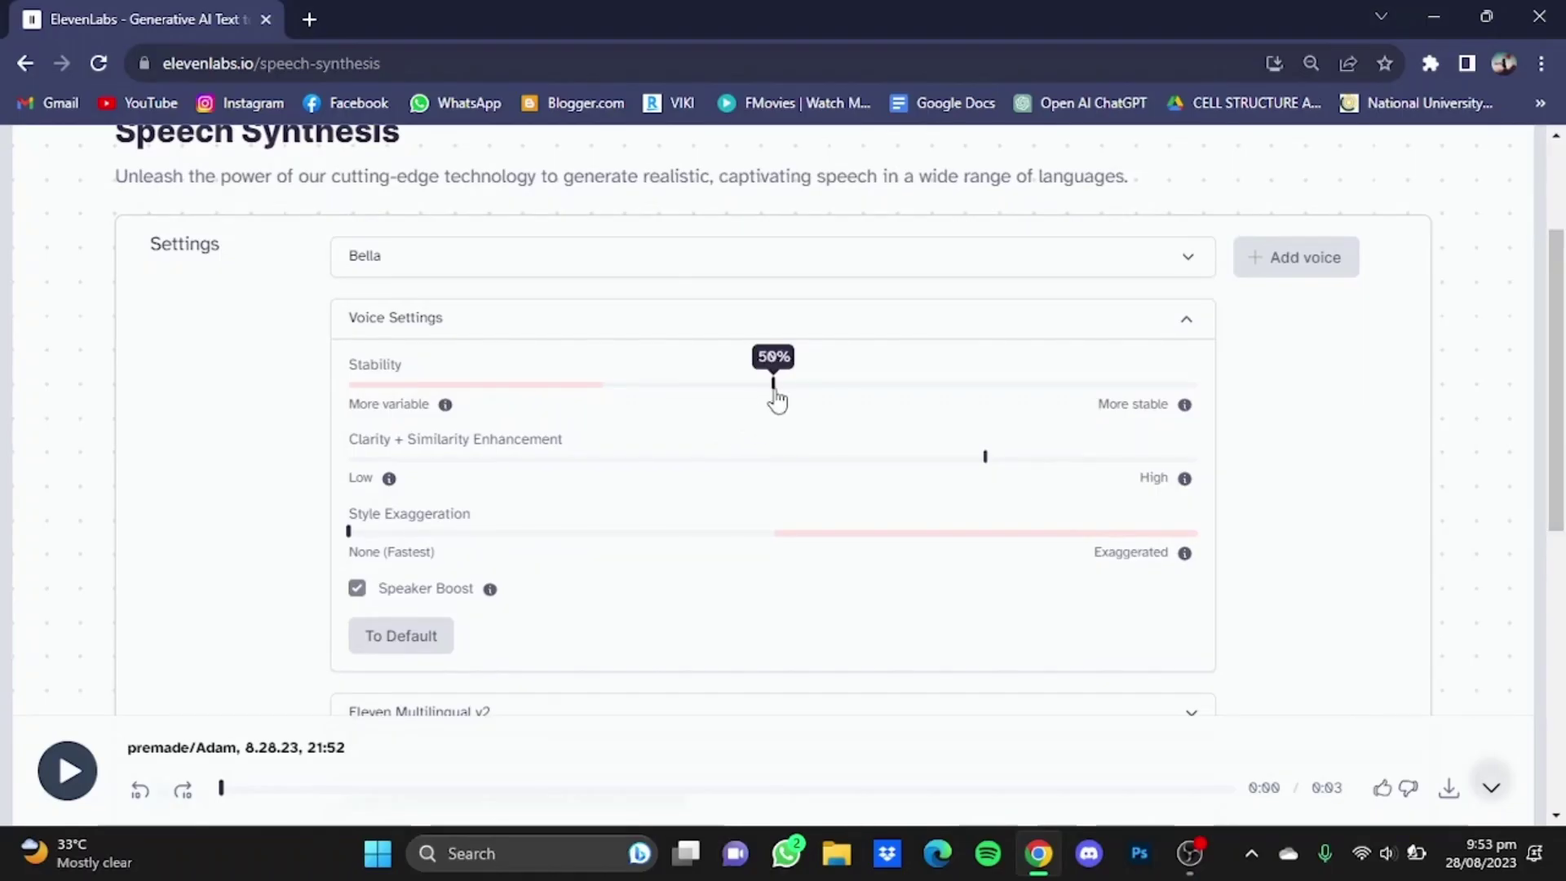
{"action": "left_click_drag", "start_coordinate": [777, 400], "coordinate": [673, 400]}
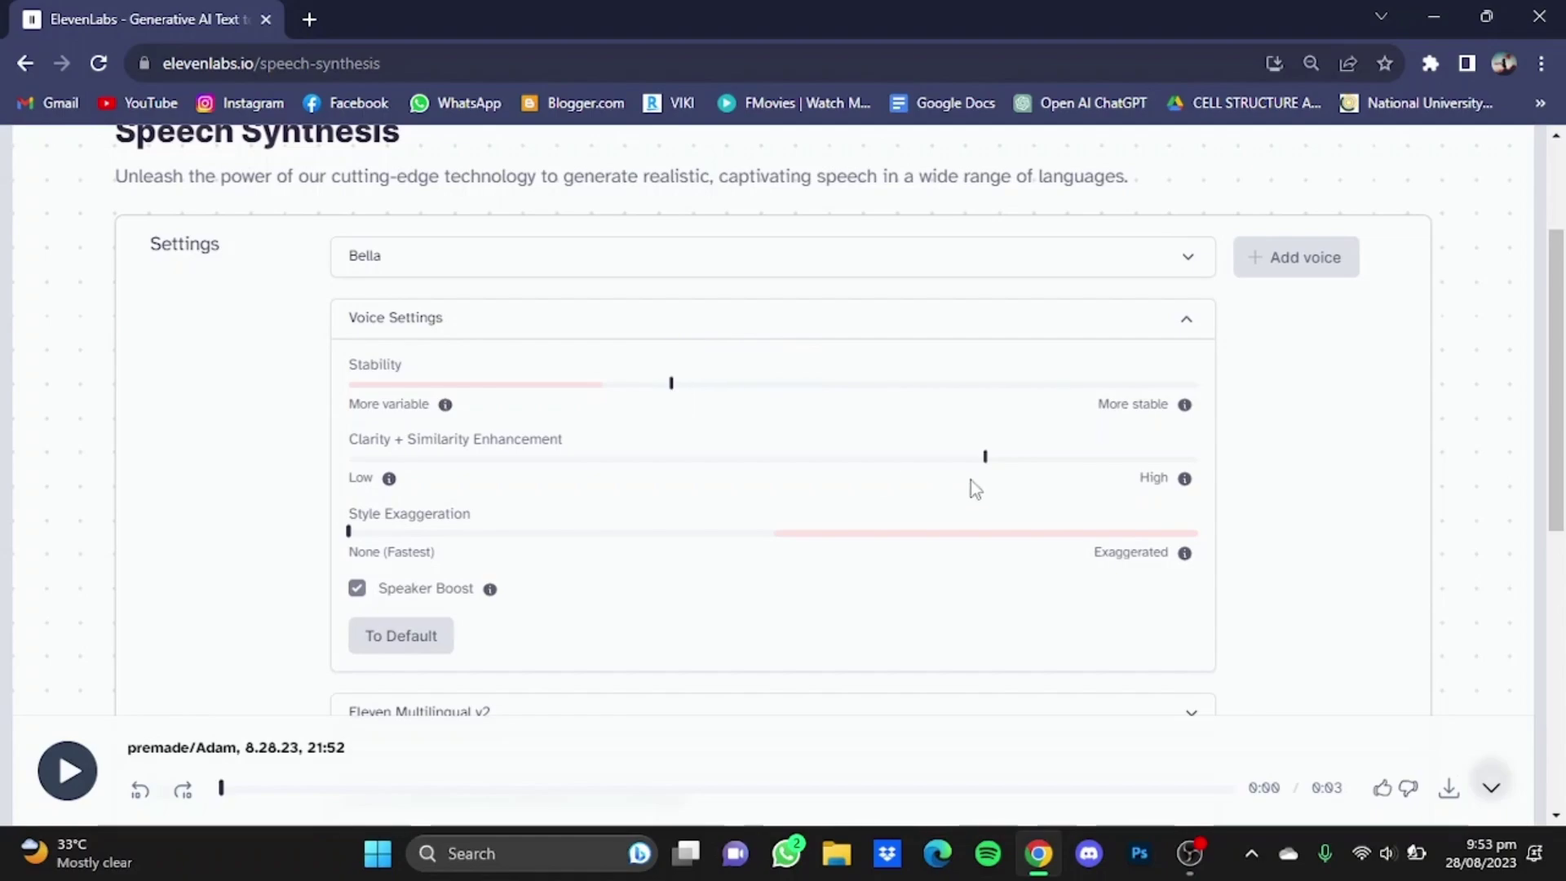
{"action": "mouse_move", "coordinate": [985, 468]}
{"action": "left_click_drag", "start_coordinate": [987, 468], "coordinate": [658, 459]}
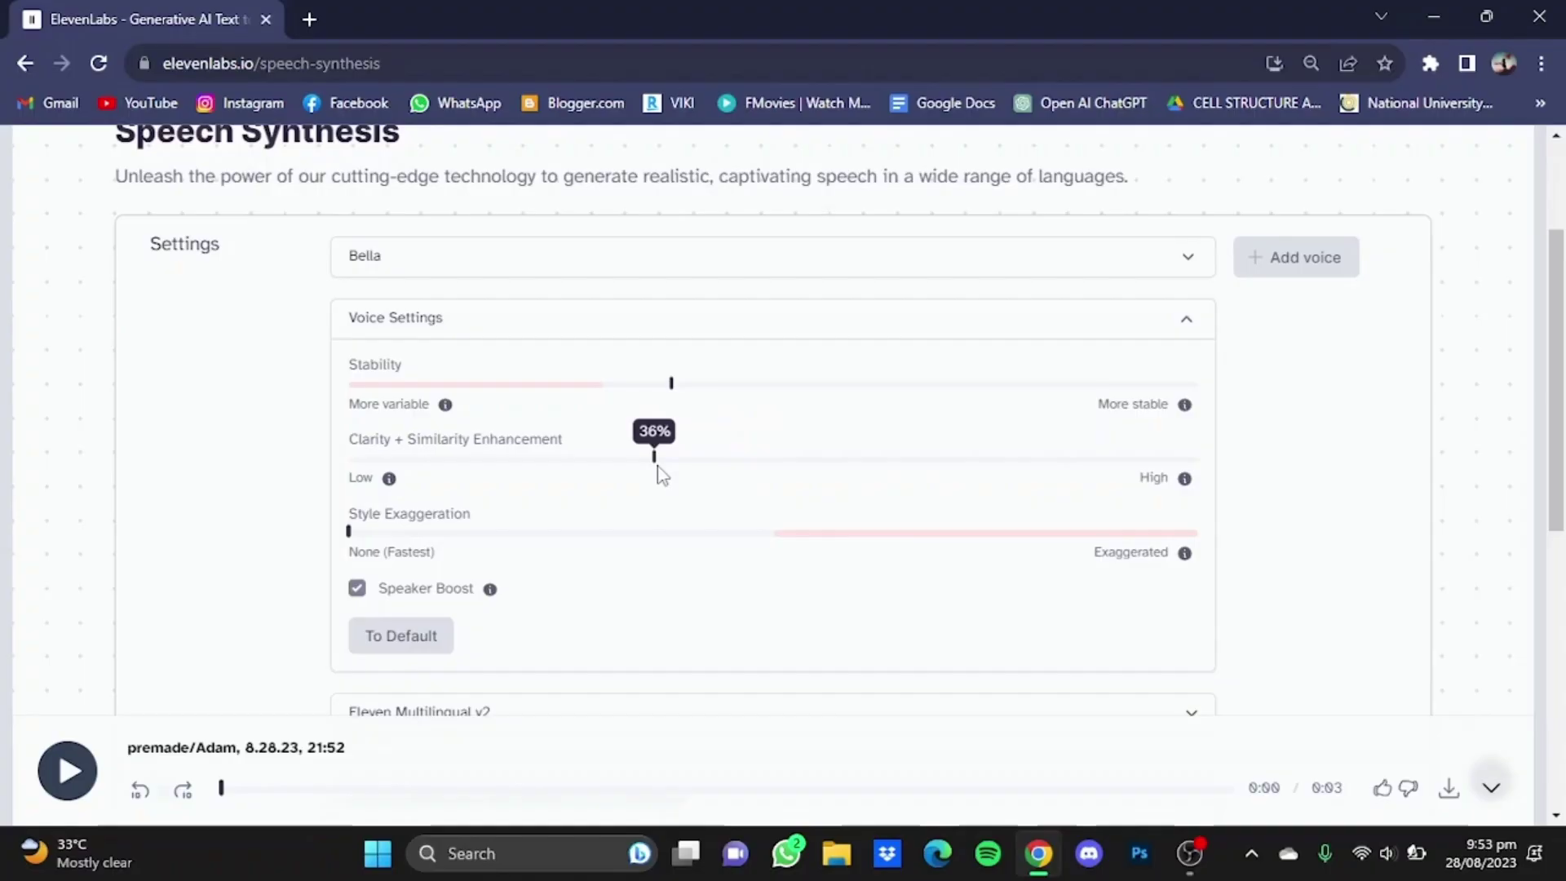
{"action": "left_click_drag", "start_coordinate": [1558, 355], "coordinate": [1562, 608]}
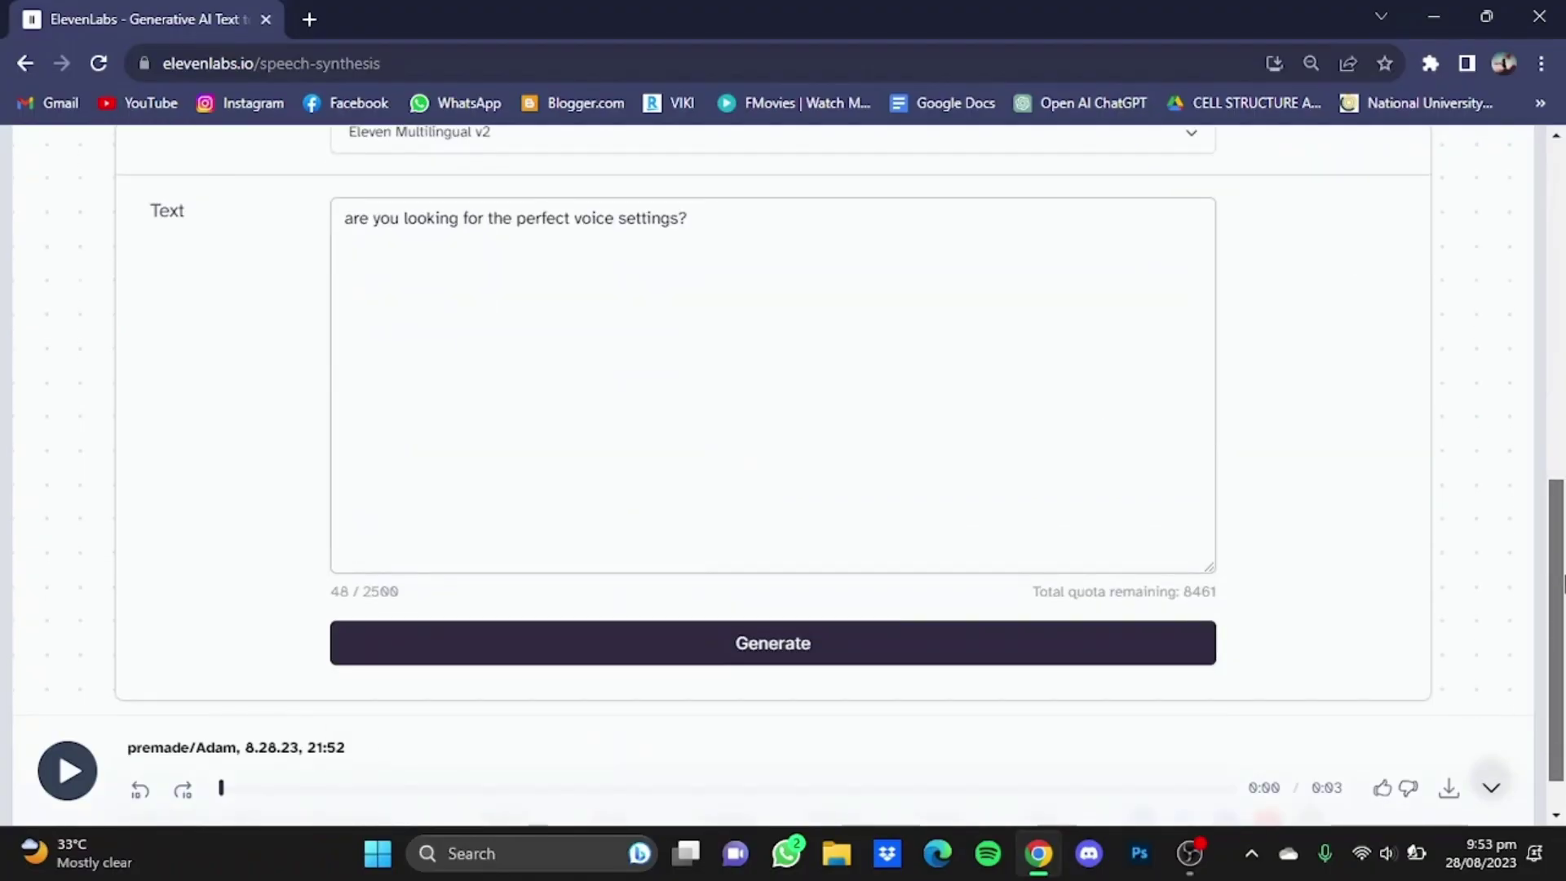
{"action": "left_click", "coordinate": [827, 657]}
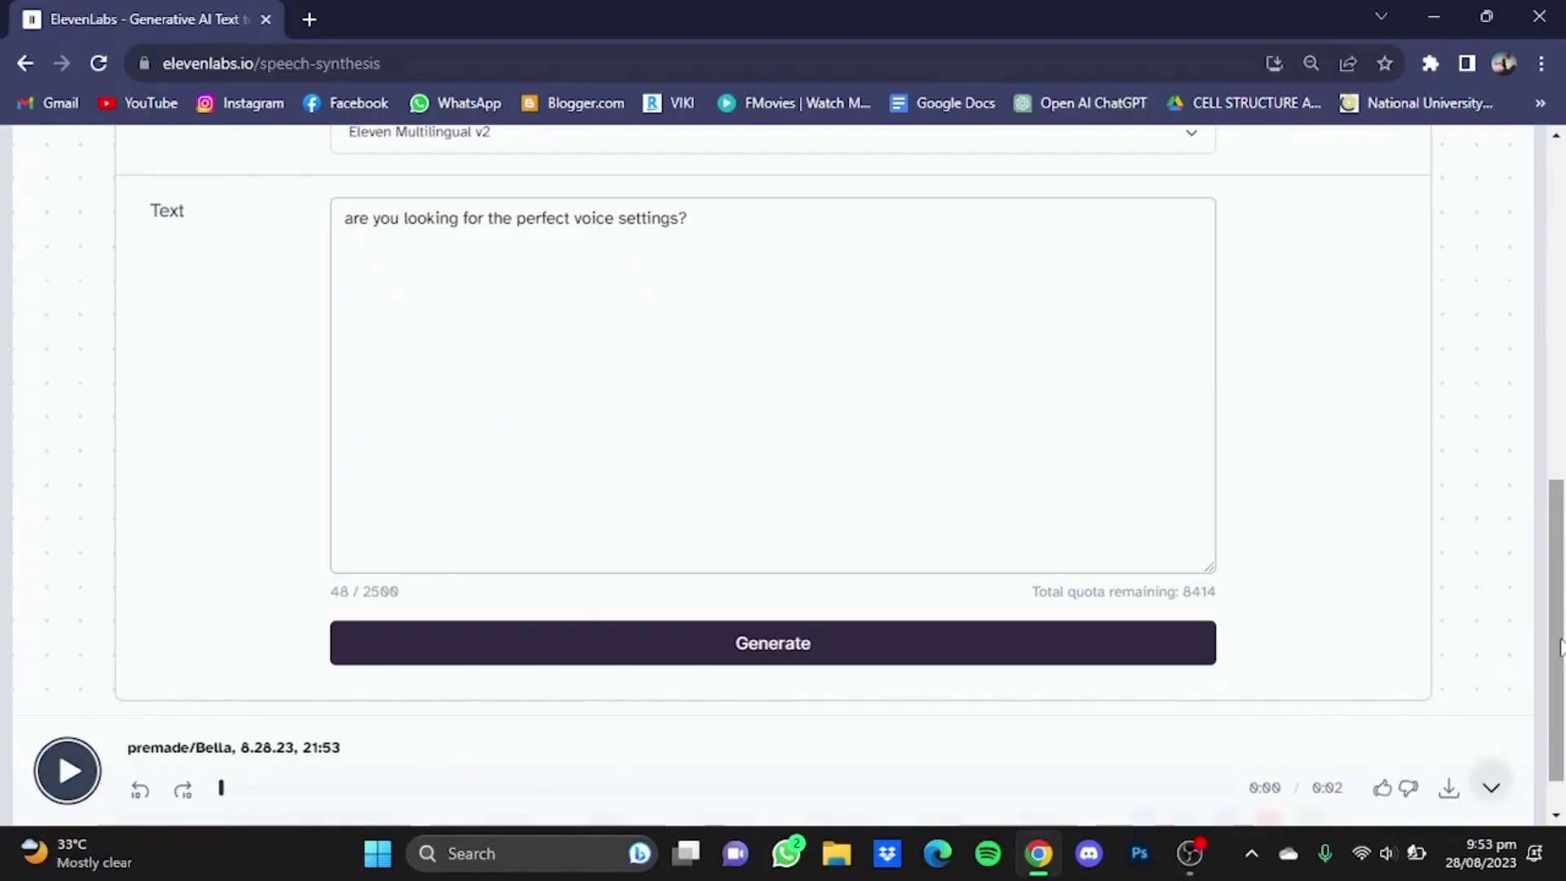
Set Clarity + Similarity to about 40% and Stability to 36%, then generate a fresh 2-second Bella clip
{"action": "left_click_drag", "start_coordinate": [1562, 644], "coordinate": [1562, 447]}
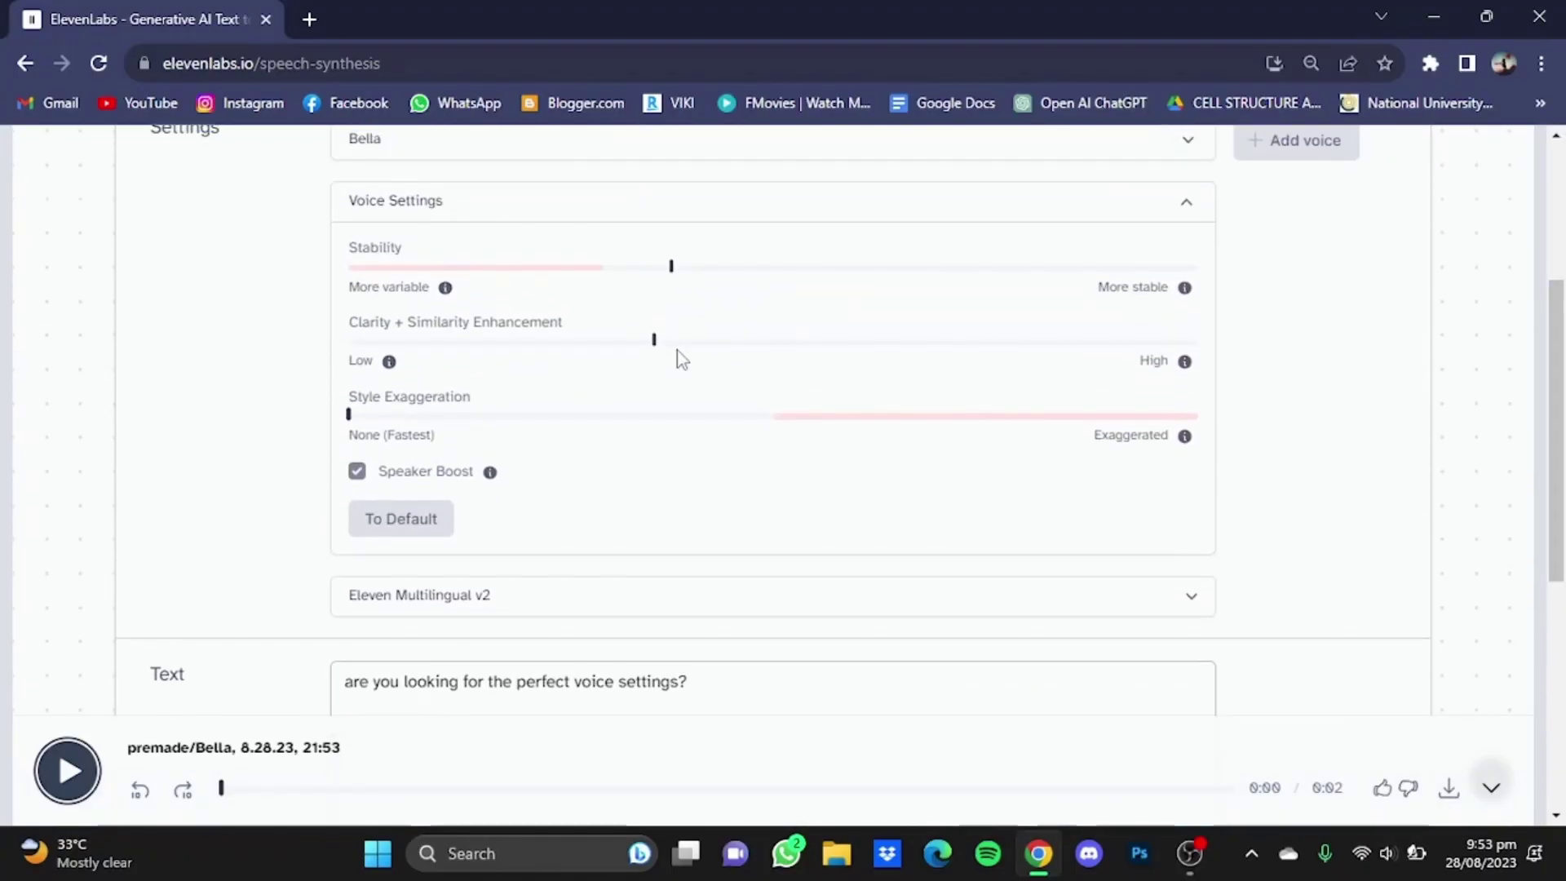
{"action": "mouse_move", "coordinate": [654, 354]}
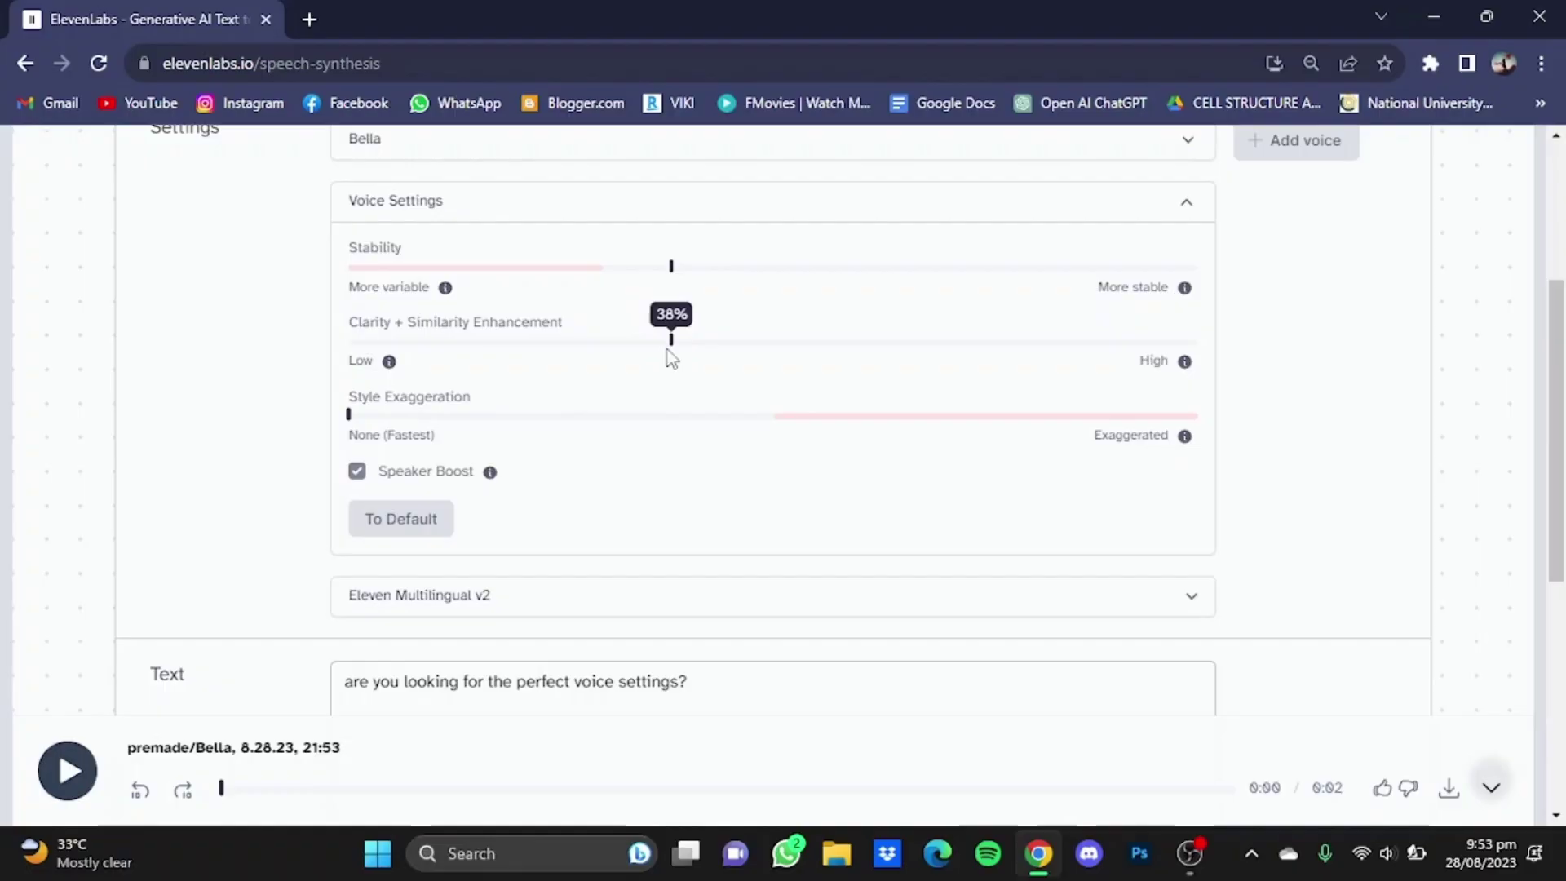
{"action": "left_click_drag", "start_coordinate": [654, 354], "coordinate": [687, 352]}
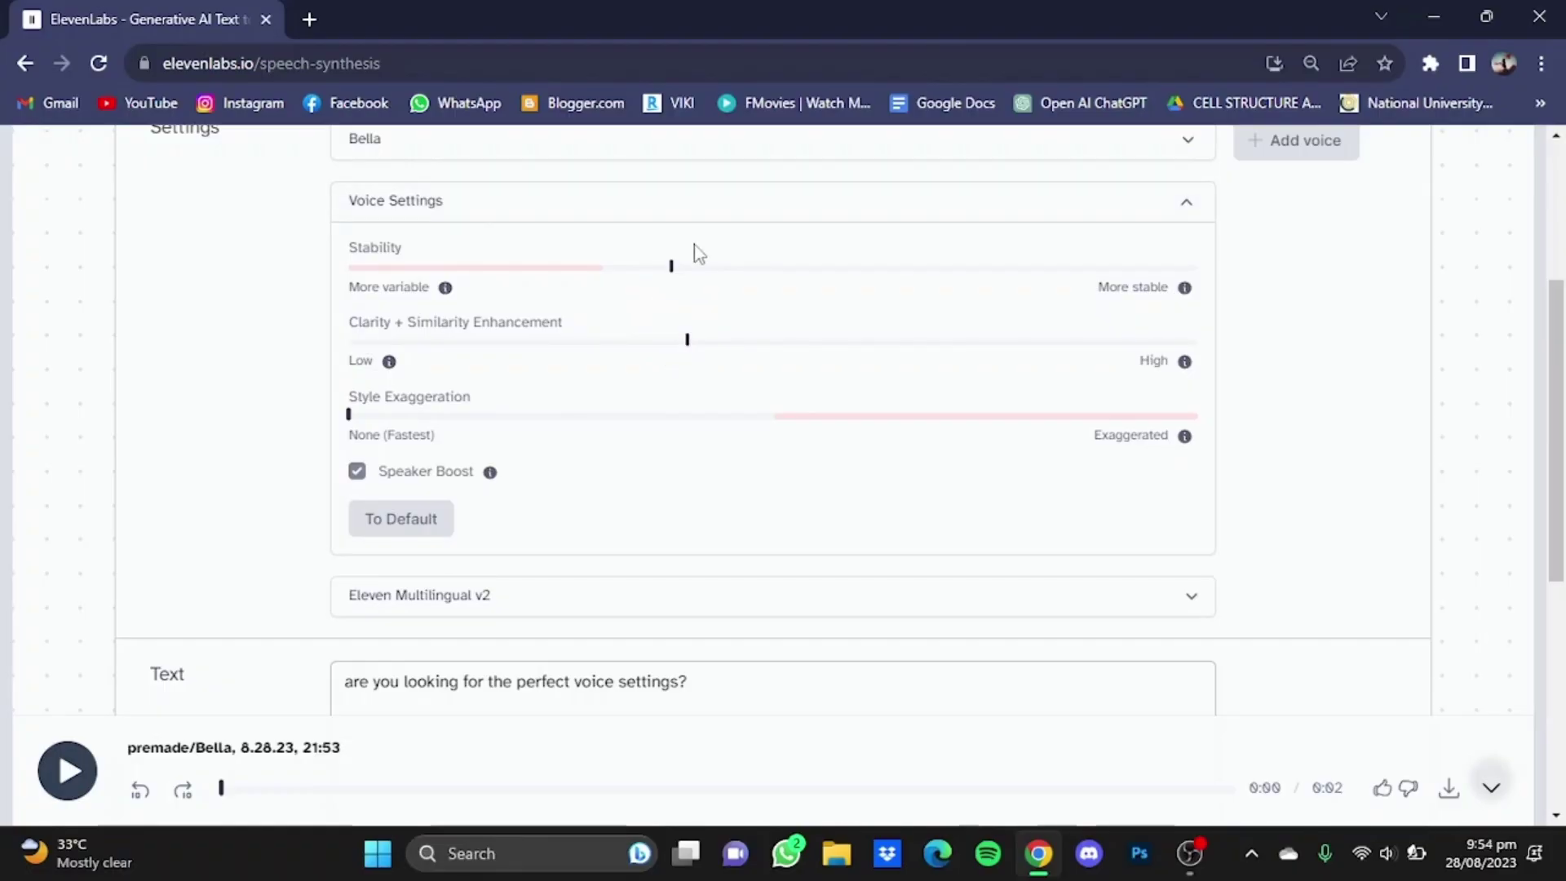
{"action": "mouse_move", "coordinate": [674, 269]}
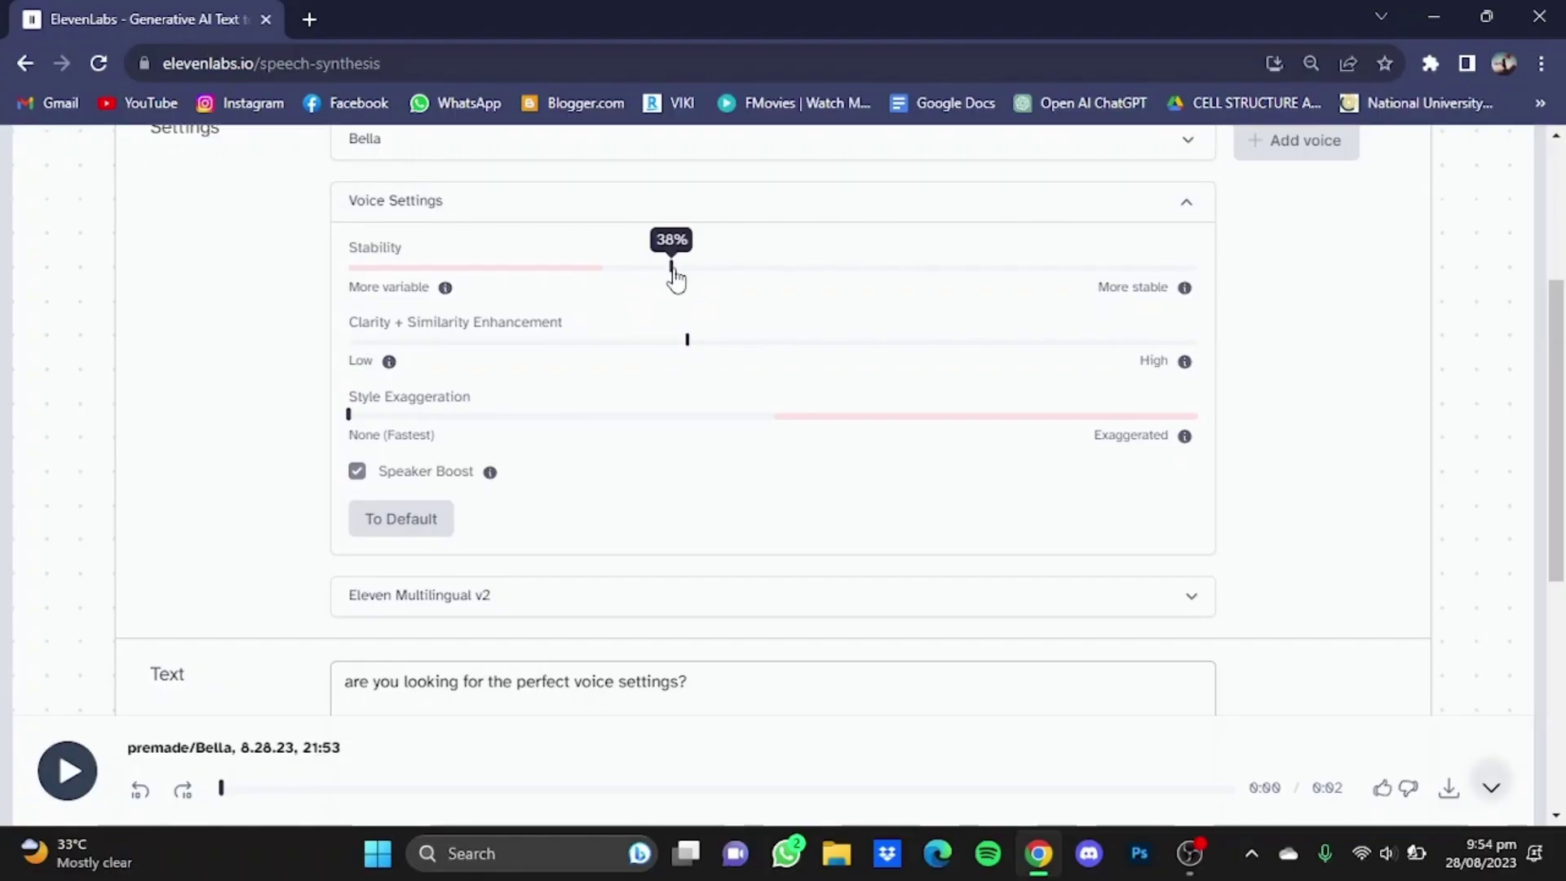
{"action": "mouse_move", "coordinate": [672, 271]}
{"action": "left_mouse_down"}
{"action": "mouse_move", "coordinate": [693, 273]}
{"action": "mouse_move", "coordinate": [649, 280]}
{"action": "left_mouse_up"}
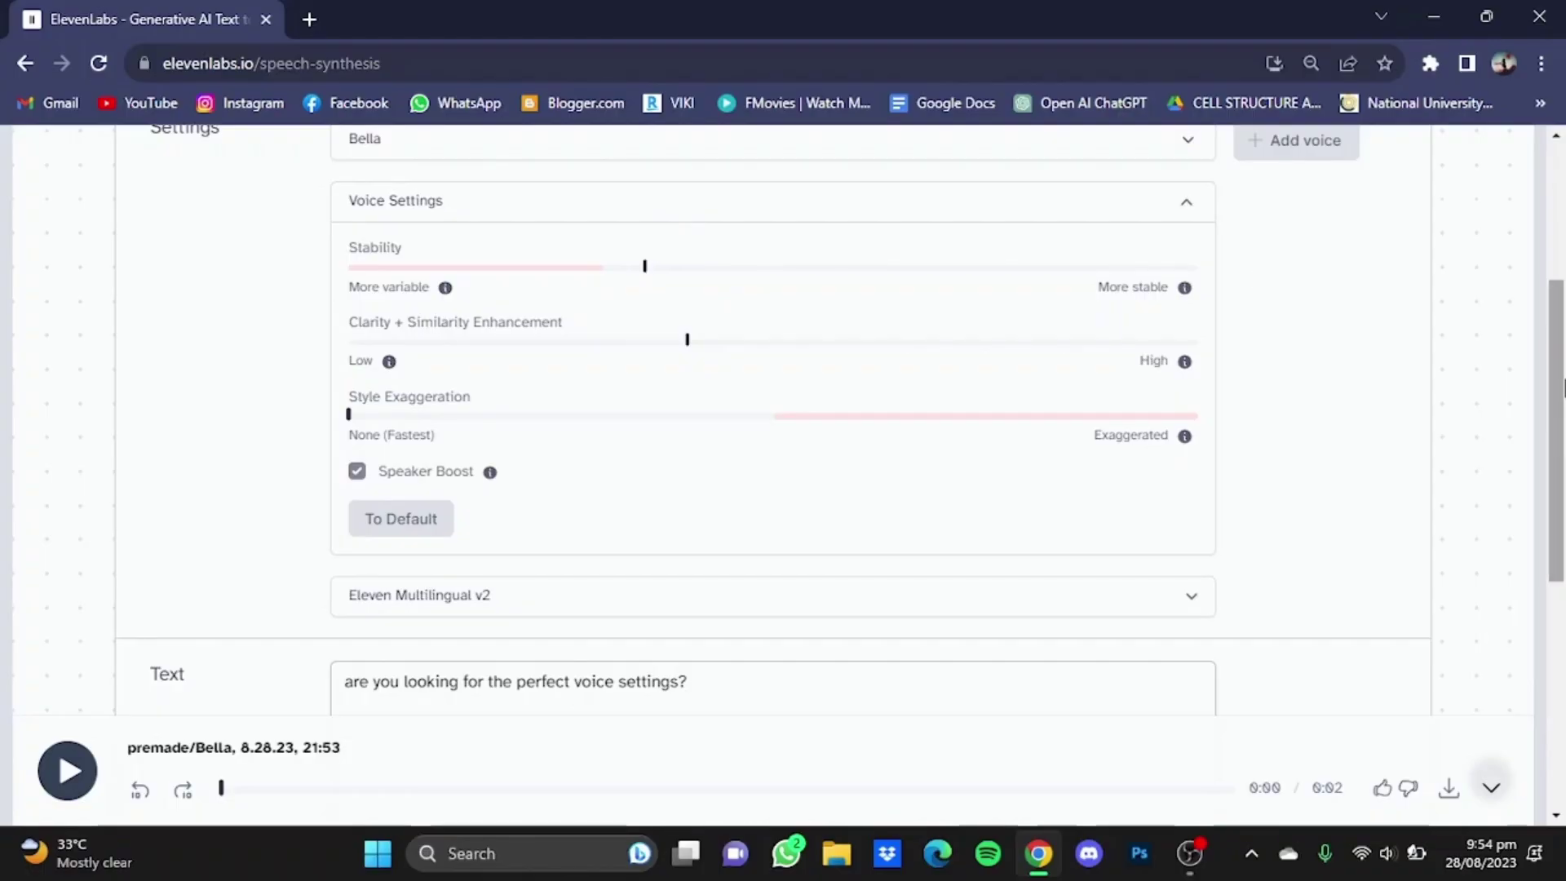
{"action": "left_click_drag", "start_coordinate": [1559, 437], "coordinate": [1293, 685]}
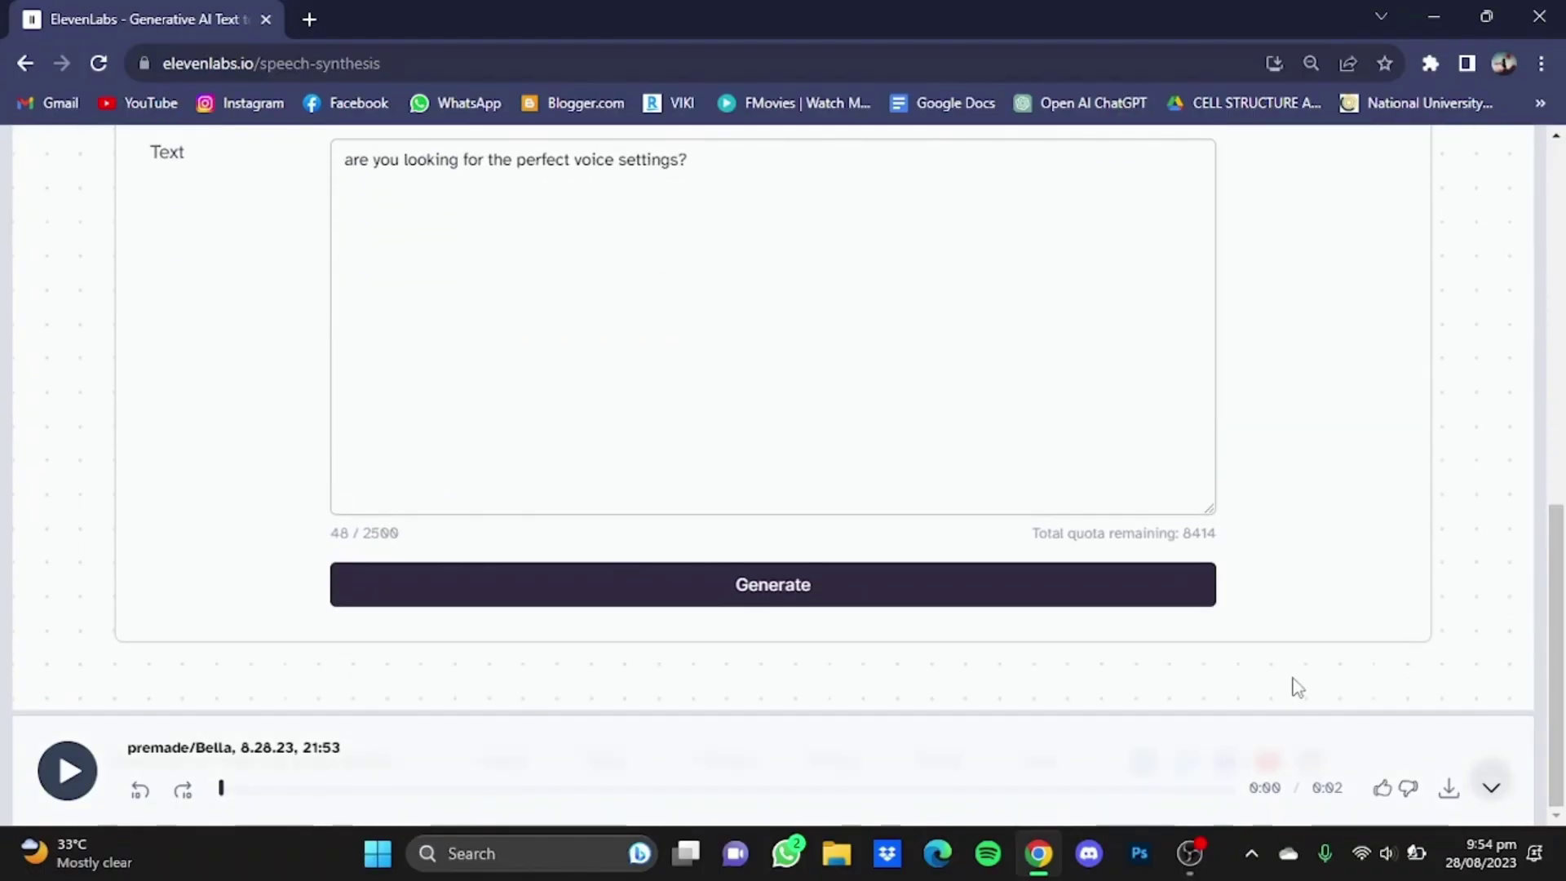
{"action": "left_click", "coordinate": [988, 604]}
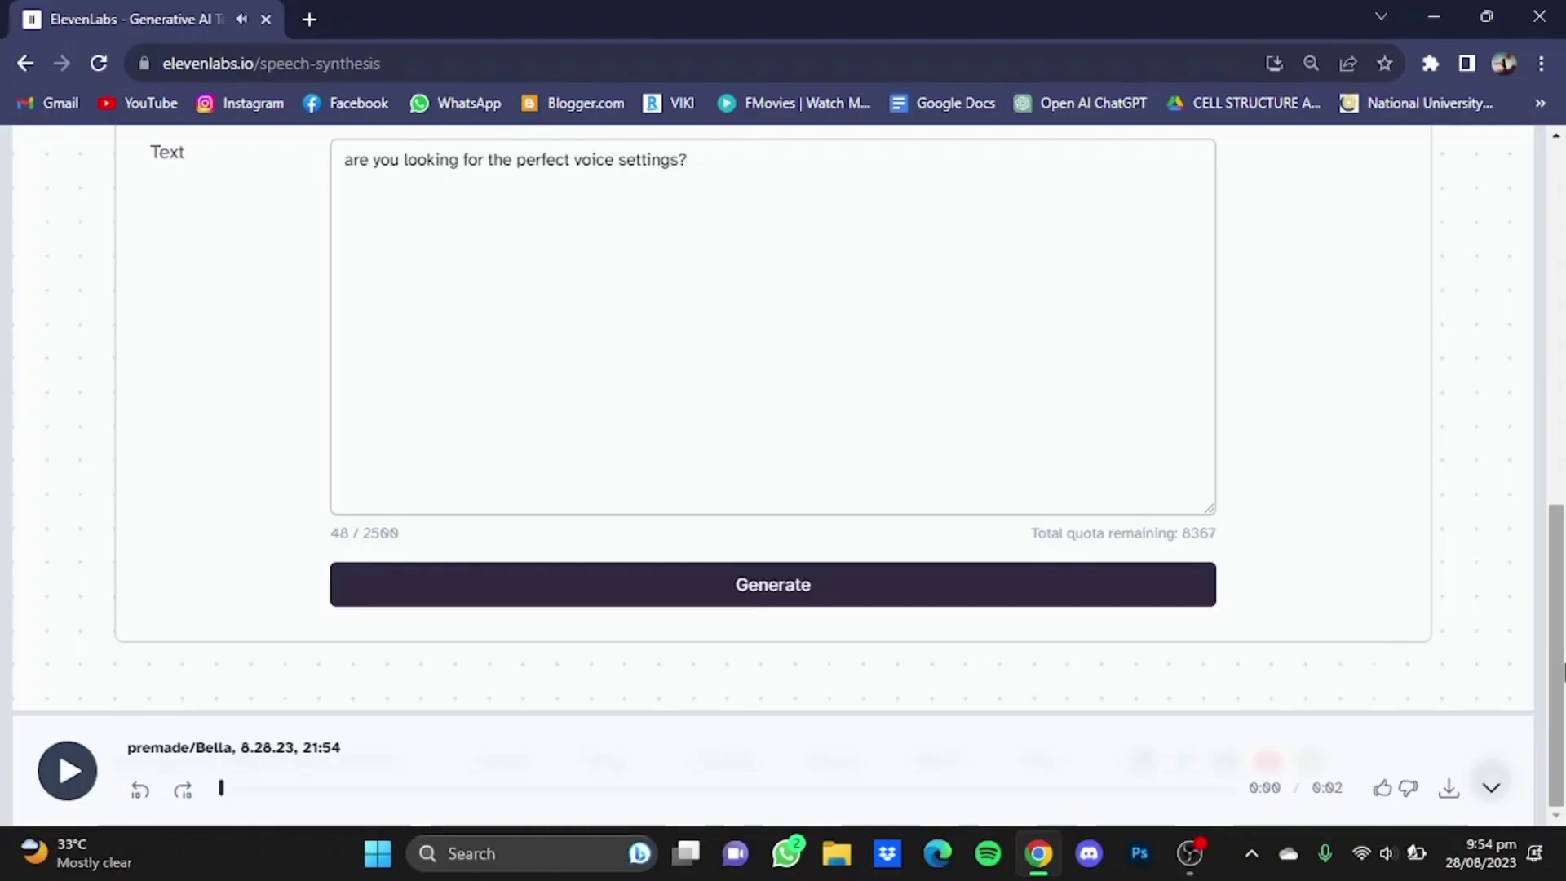
Lower Clarity + Similarity to 37% and raise Stability to about 44%, then generate another Bella clip
{"action": "left_click_drag", "start_coordinate": [1554, 675], "coordinate": [1554, 406]}
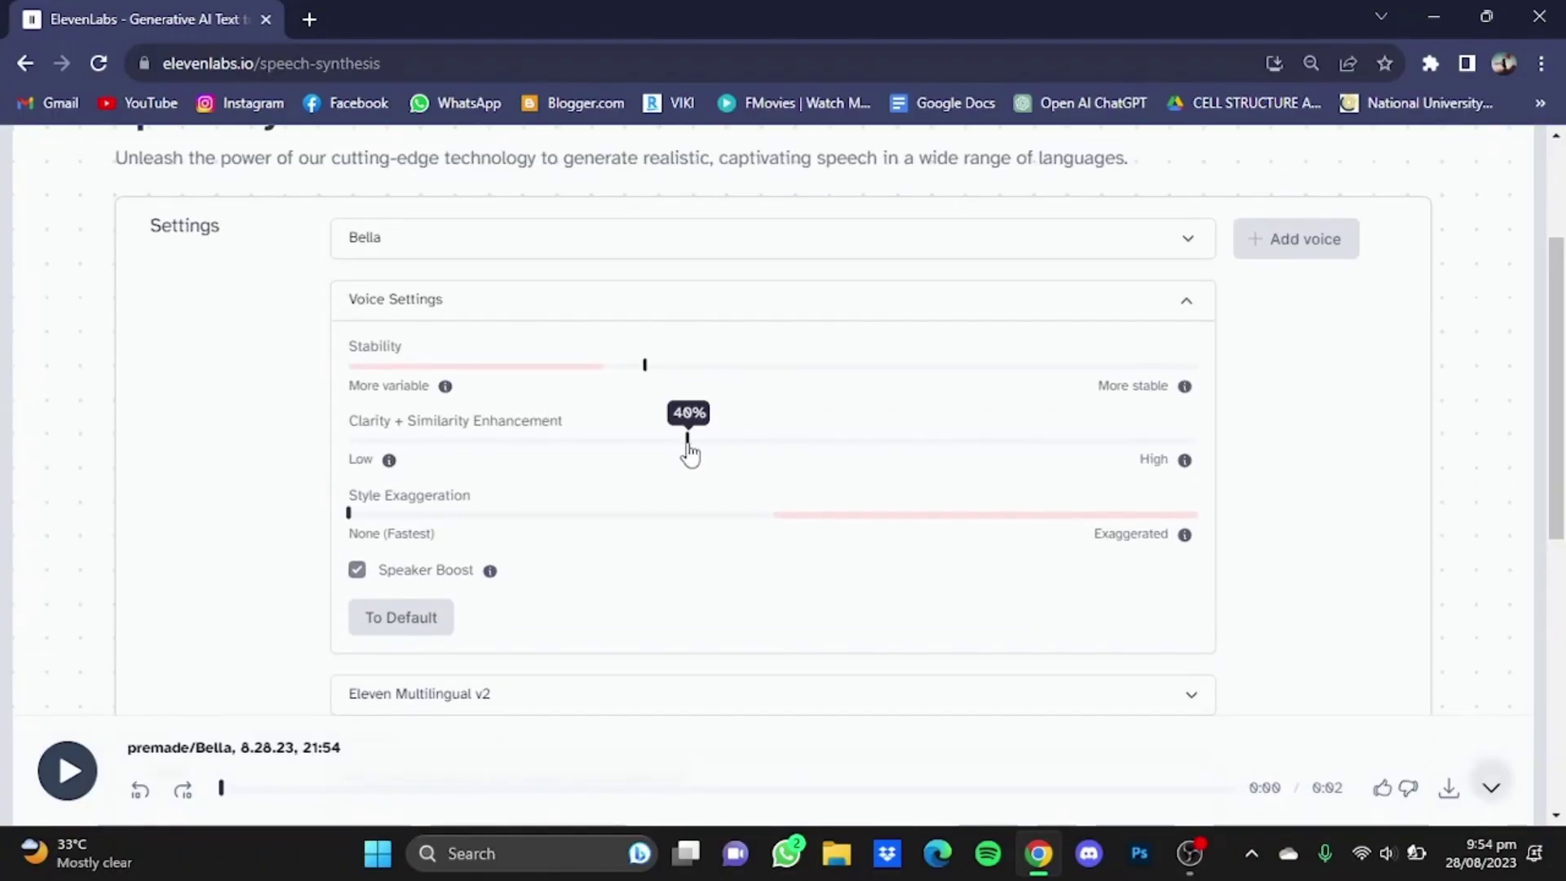
{"action": "left_click_drag", "start_coordinate": [687, 451], "coordinate": [646, 454]}
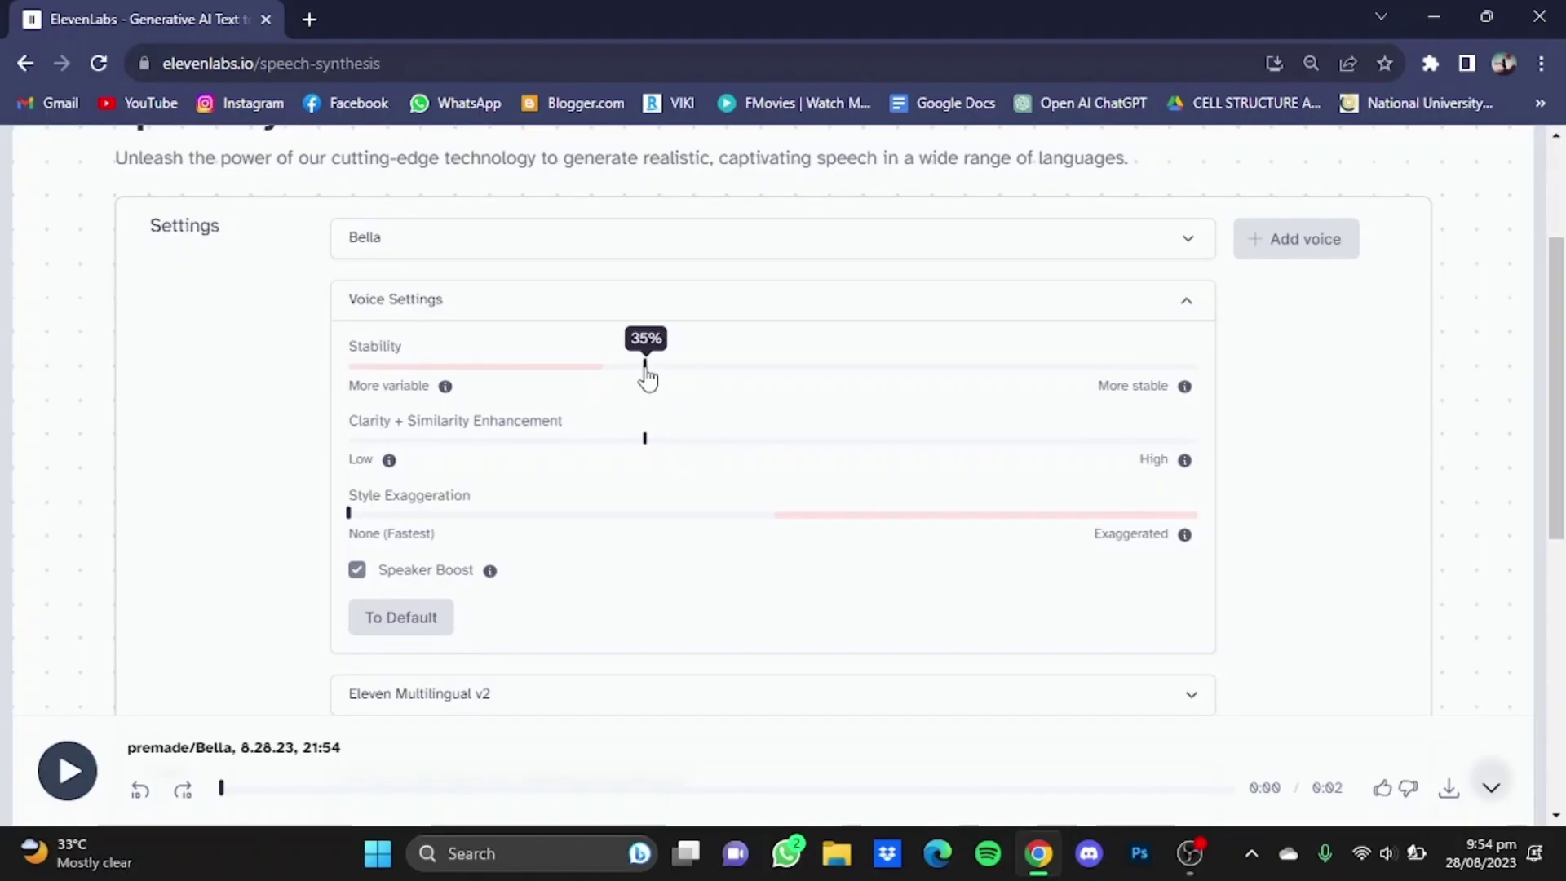
{"action": "left_click_drag", "start_coordinate": [646, 375], "coordinate": [722, 374]}
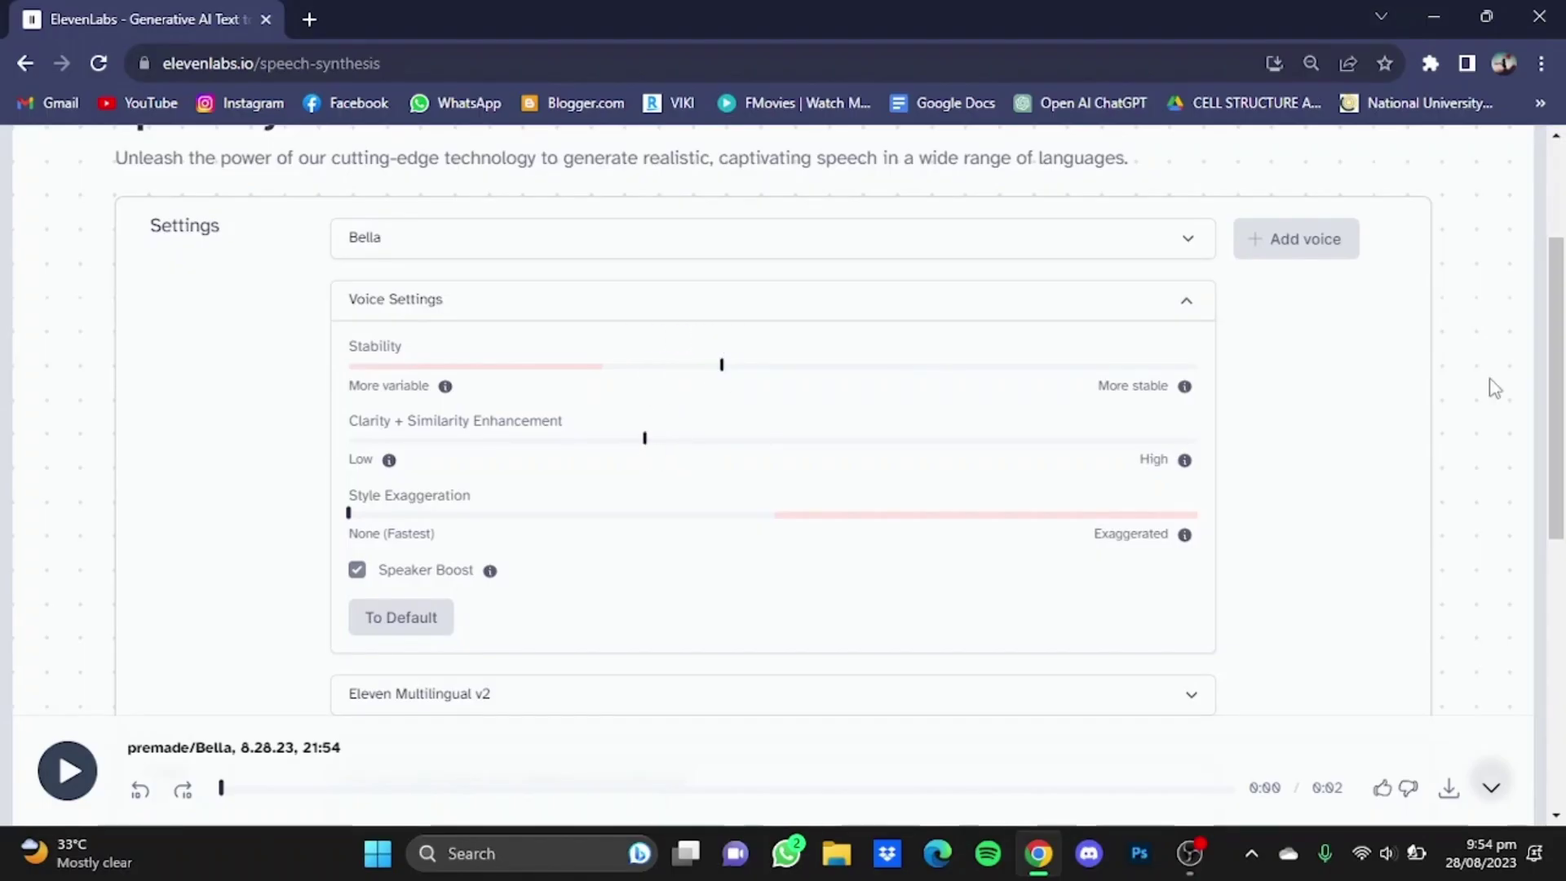
{"action": "scroll", "coordinate": [1494, 388], "scroll_direction": "down", "scroll_amount": 8}
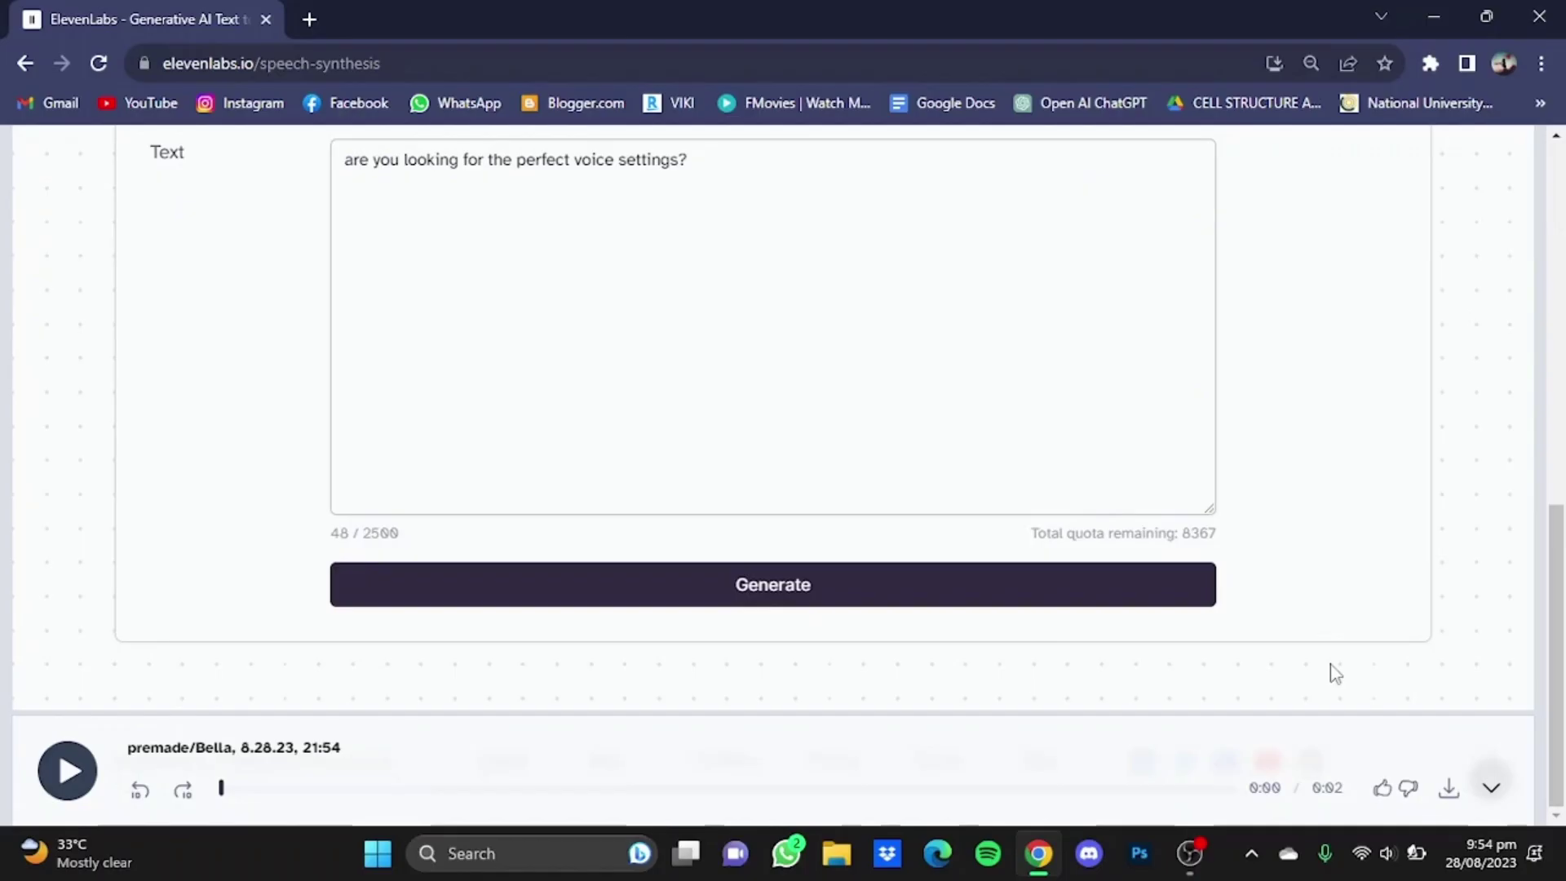
{"action": "left_click", "coordinate": [1085, 600]}
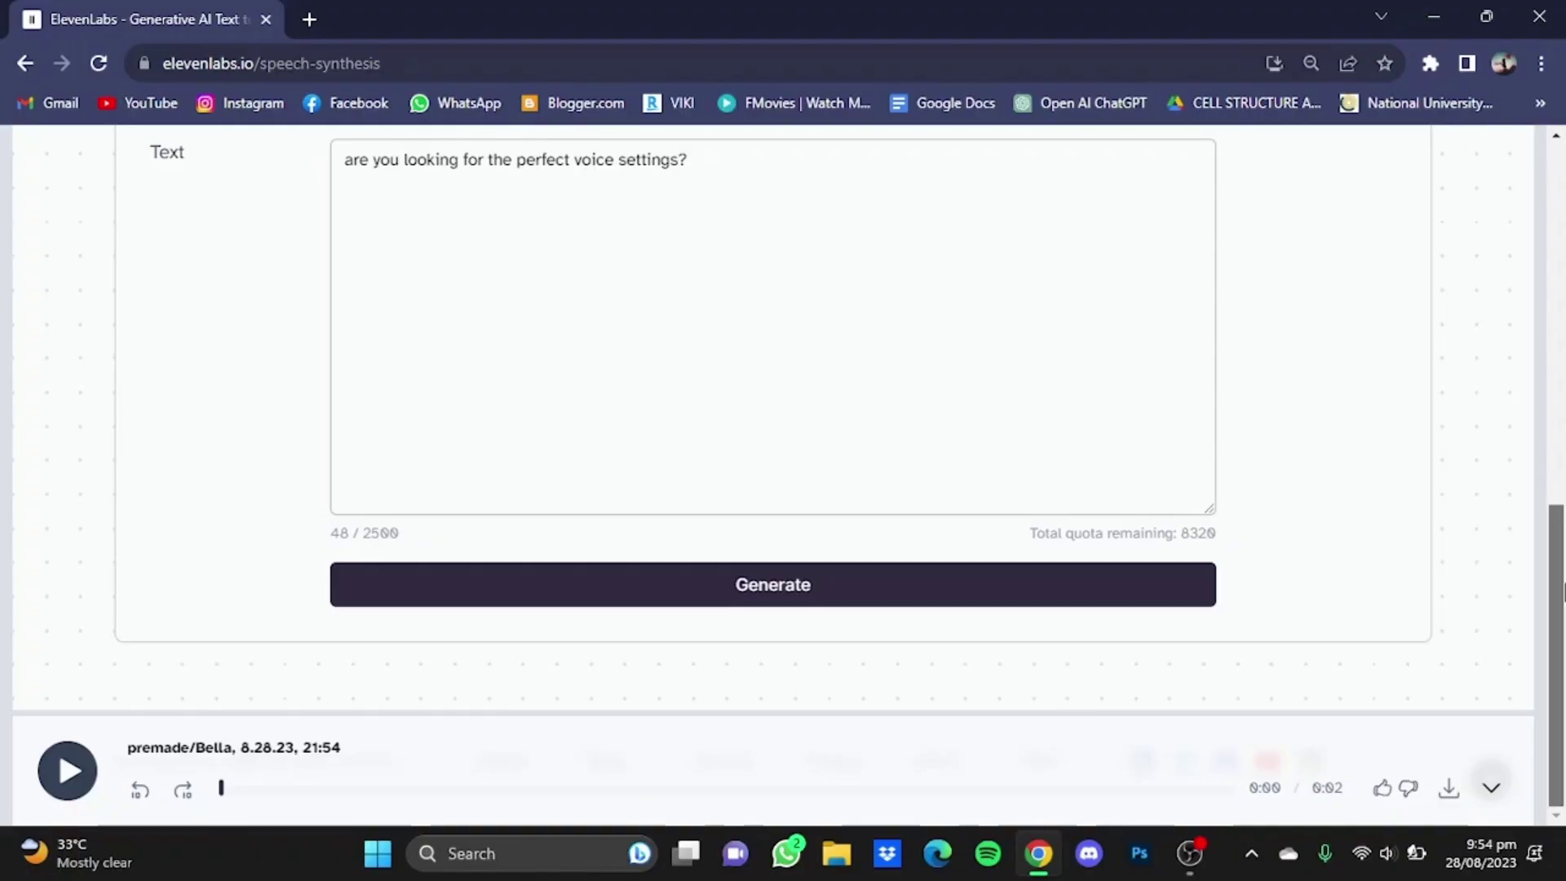
Nudge Stability to 45% and Clarity + Similarity to 36%, then generate a new 2-second Bella clip
{"action": "scroll", "coordinate": [845, 274], "scroll_direction": "up", "scroll_amount": 7}
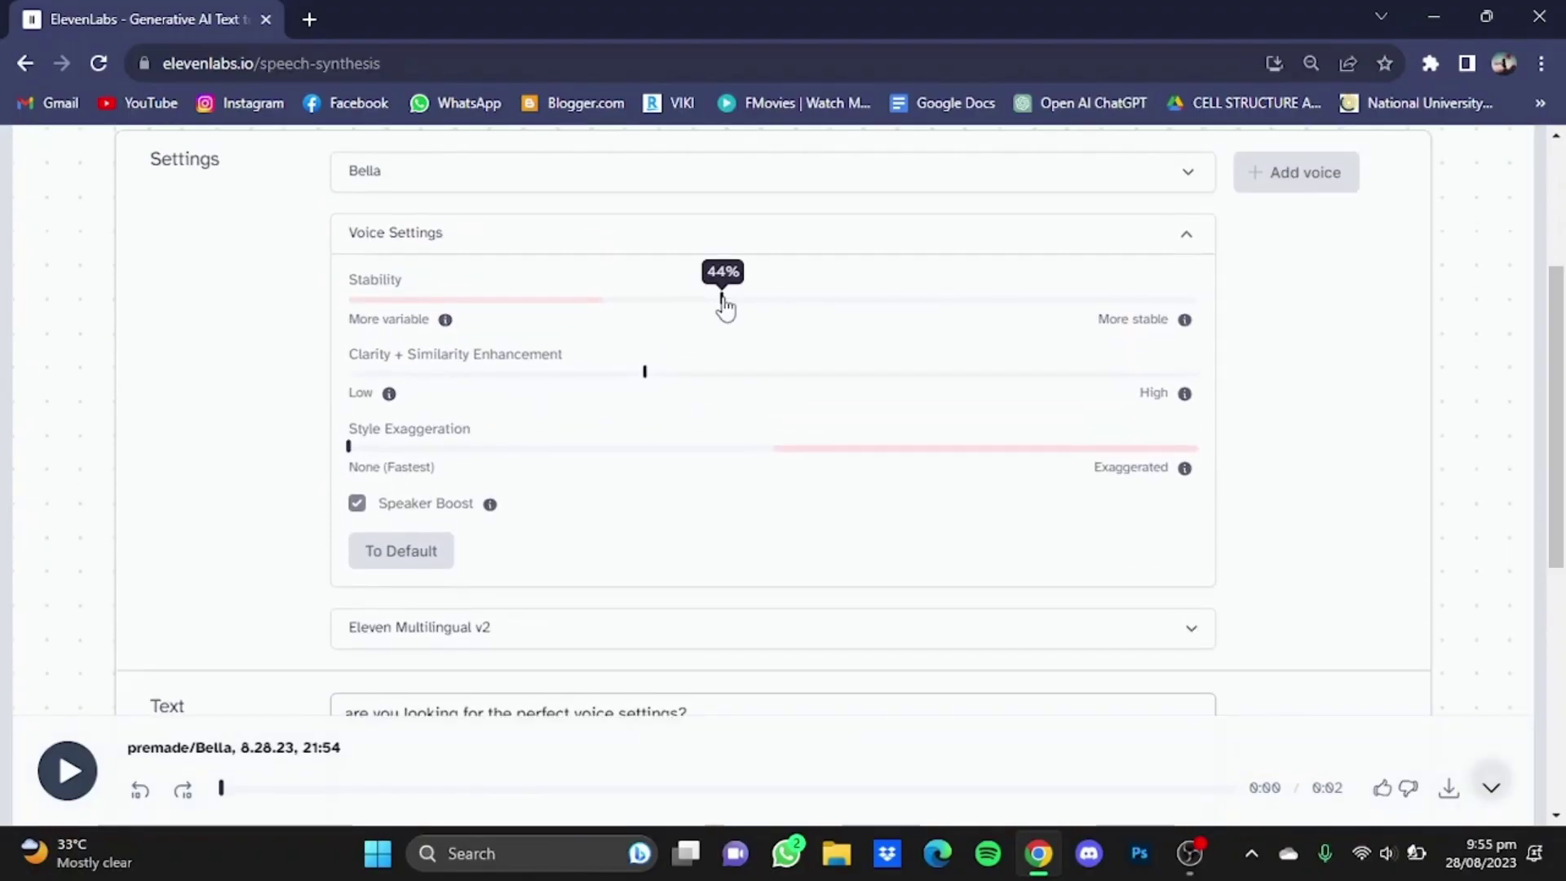
{"action": "left_click_drag", "start_coordinate": [723, 302], "coordinate": [730, 302]}
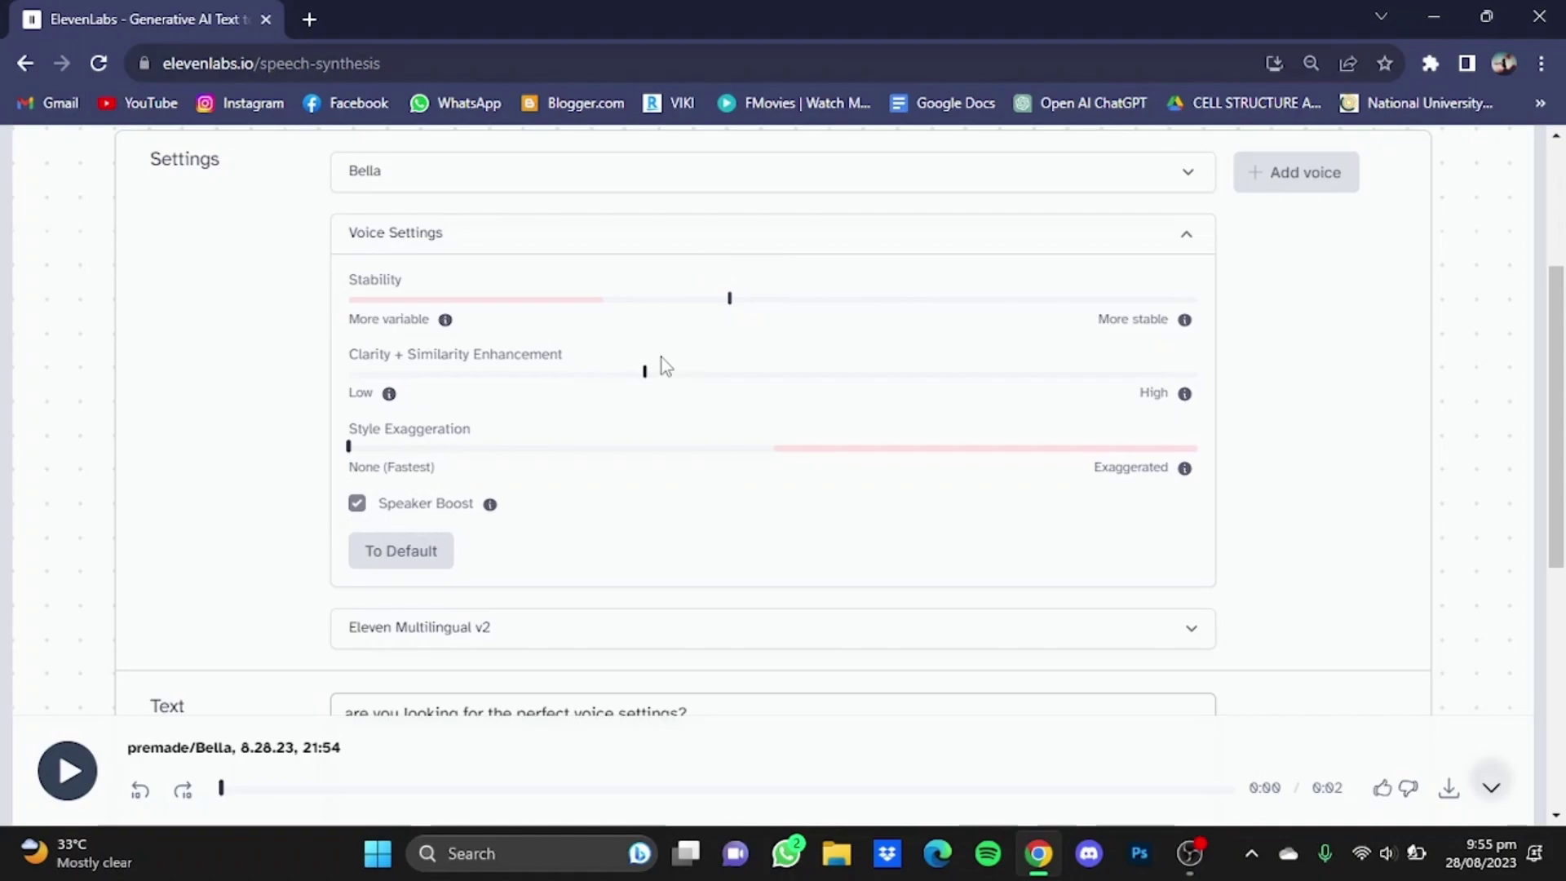
{"action": "mouse_move", "coordinate": [652, 383]}
{"action": "left_click_drag", "start_coordinate": [652, 384], "coordinate": [659, 383]}
{"action": "scroll", "coordinate": [1153, 517], "scroll_direction": "down", "scroll_amount": 7}
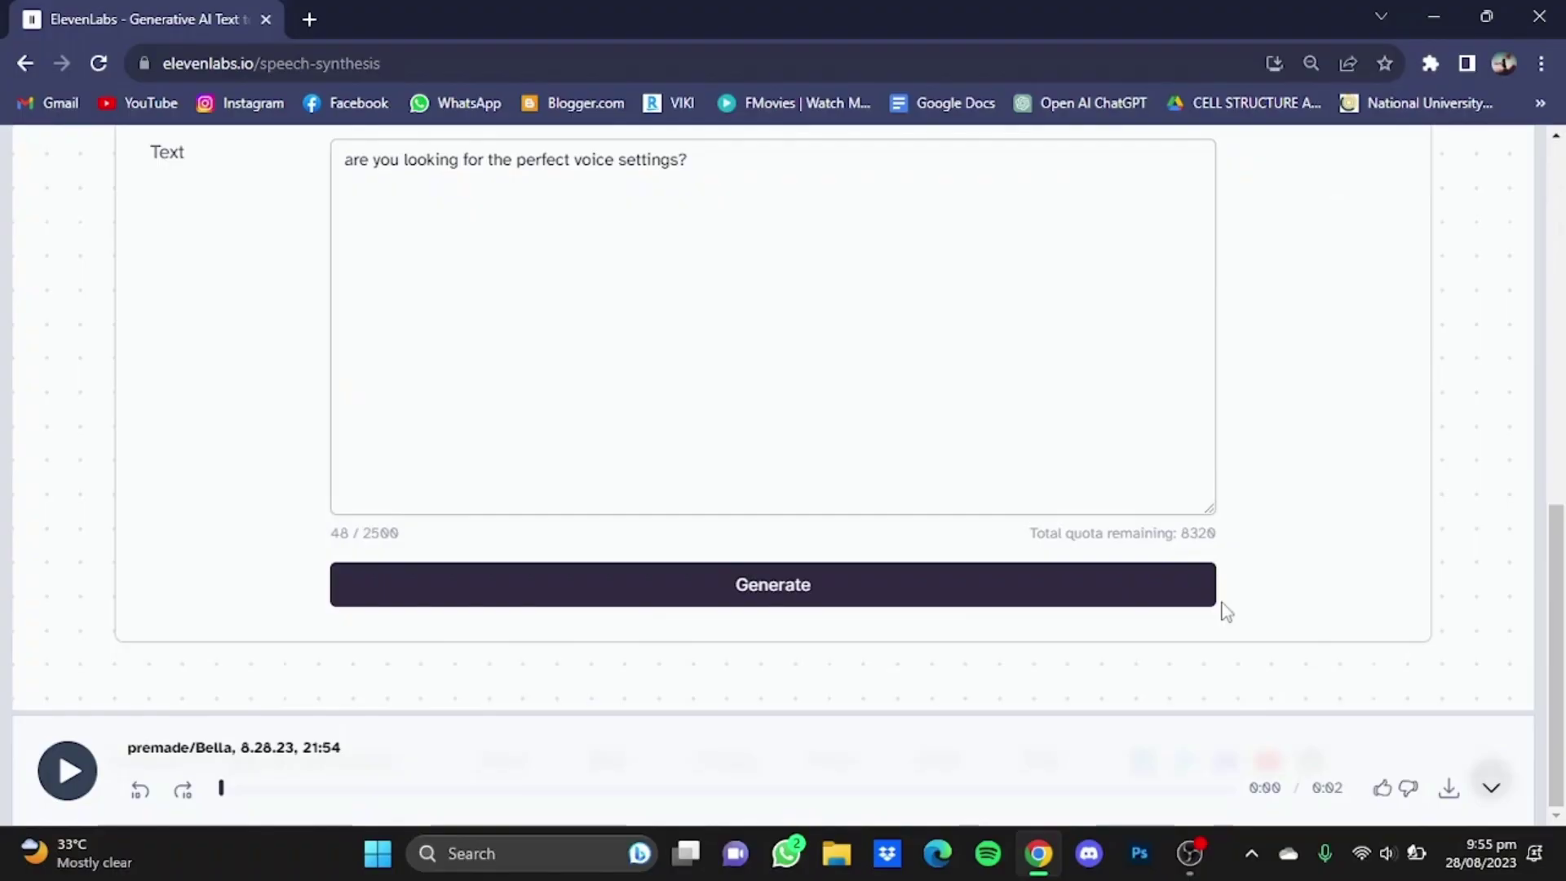
{"action": "left_click", "coordinate": [1079, 586]}
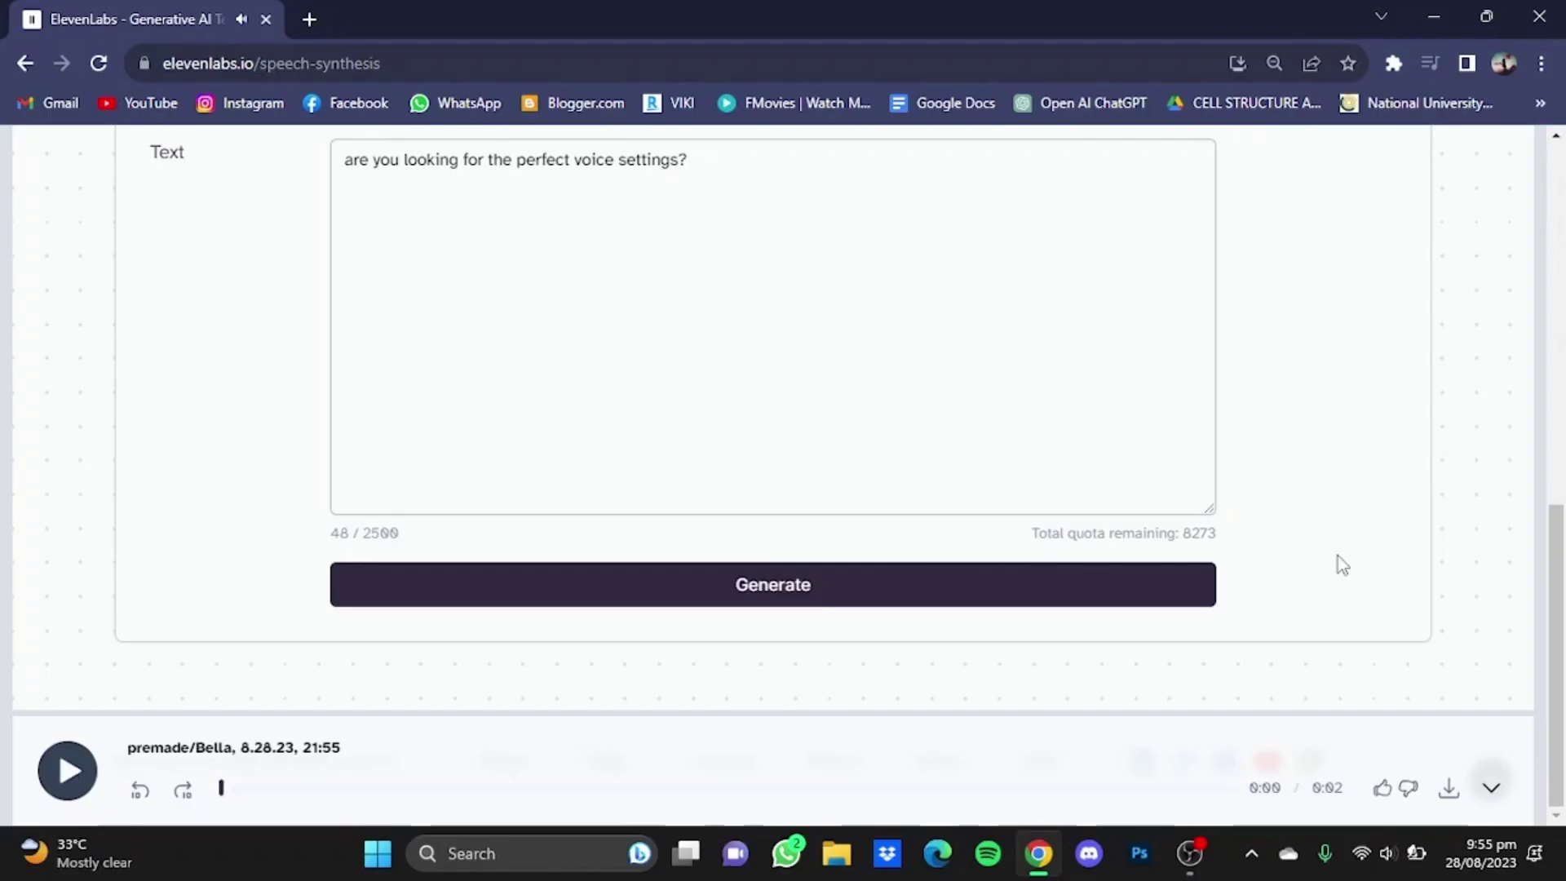
{"action": "scroll", "coordinate": [1484, 489], "scroll_direction": "up", "scroll_amount": 8}
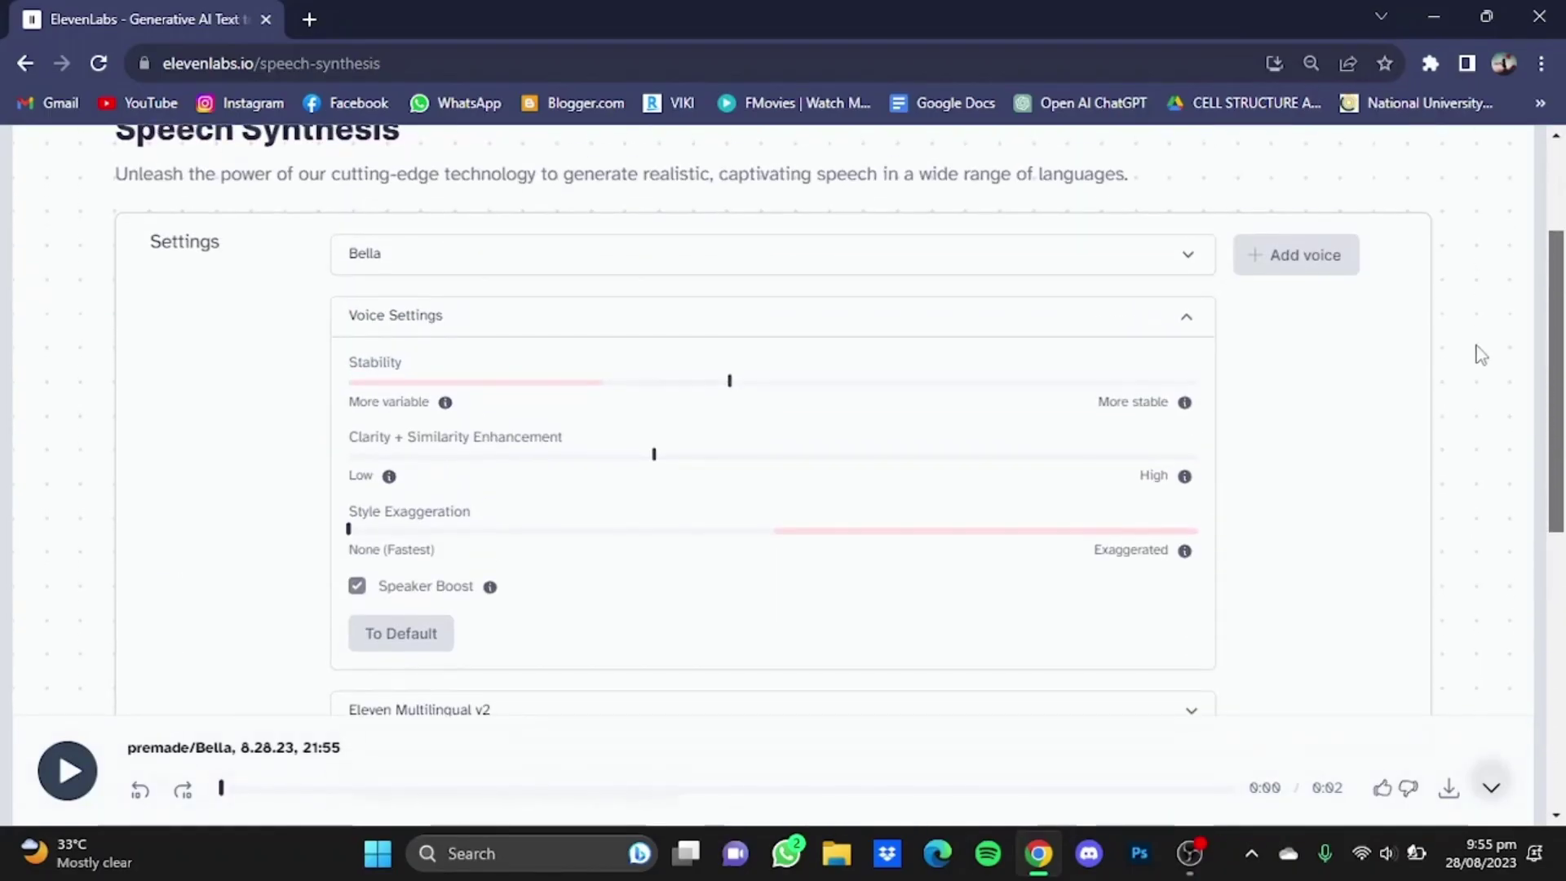
{"action": "scroll", "coordinate": [1481, 355], "scroll_direction": "down", "scroll_amount": 1}
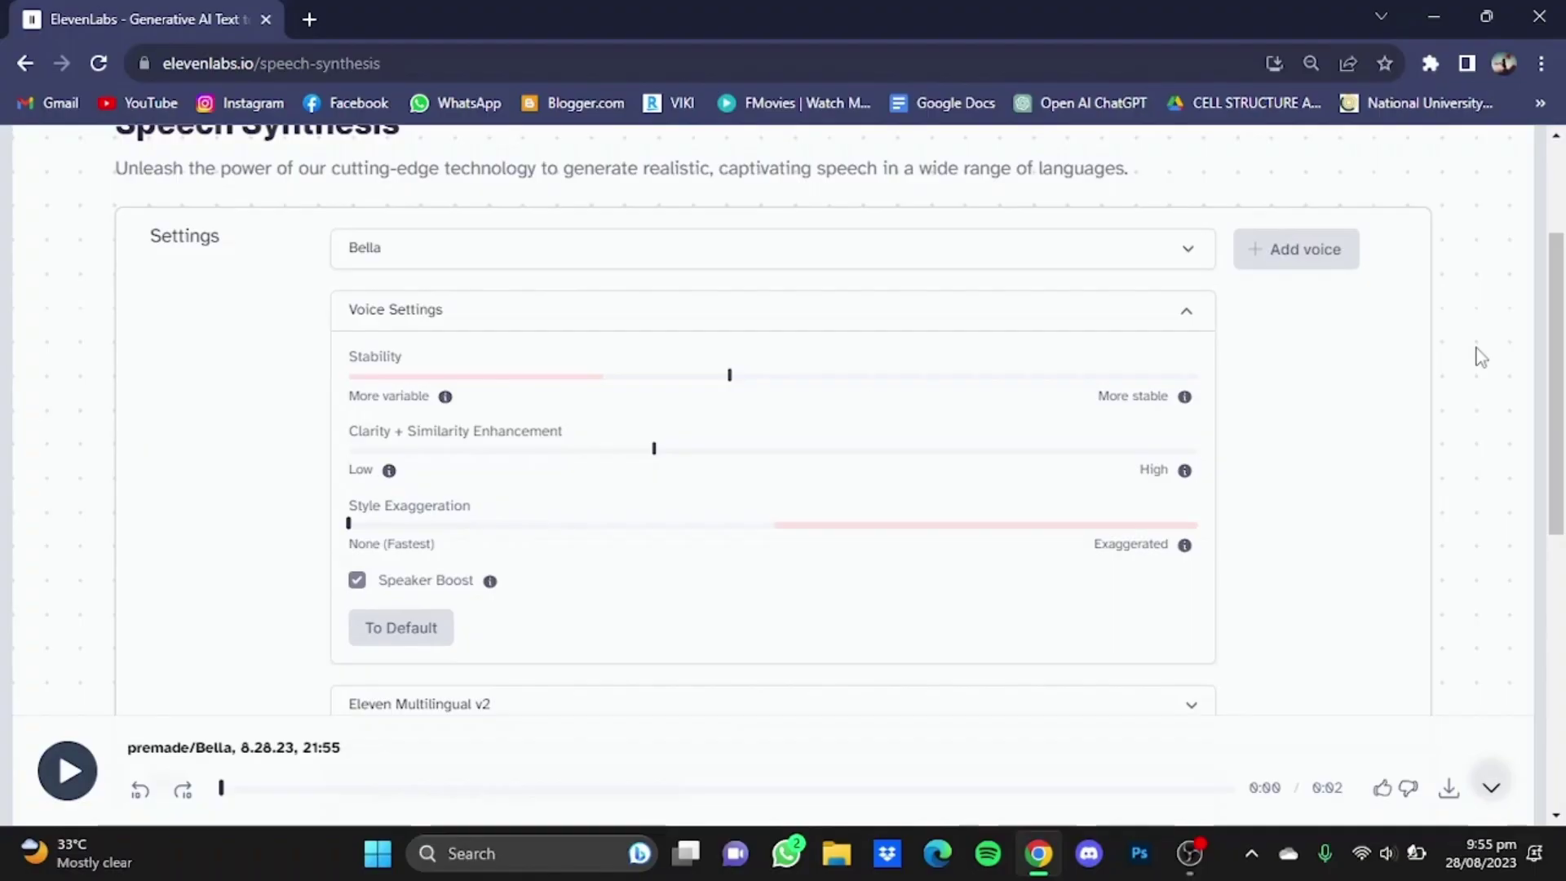